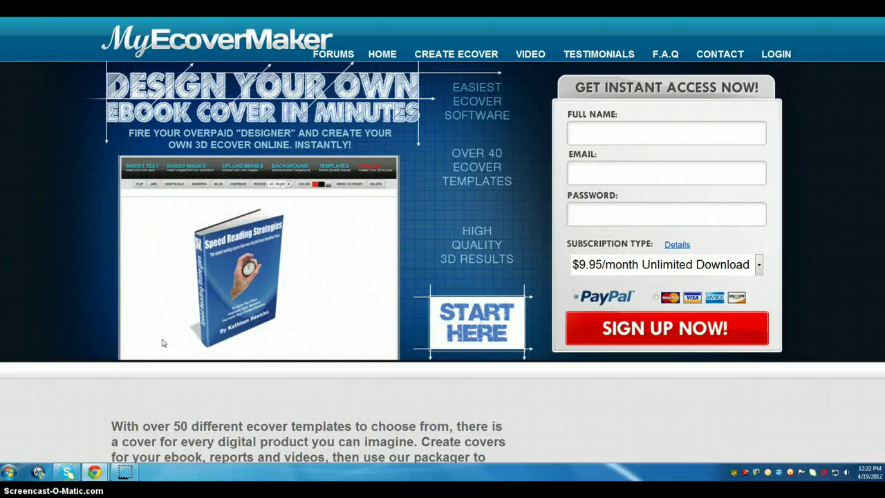
Open the ecover template gallery and browse it, returning after previewing Software Box Open Top
{"action": "left_click", "coordinate": [172, 350]}
{"action": "left_click", "coordinate": [218, 316]}
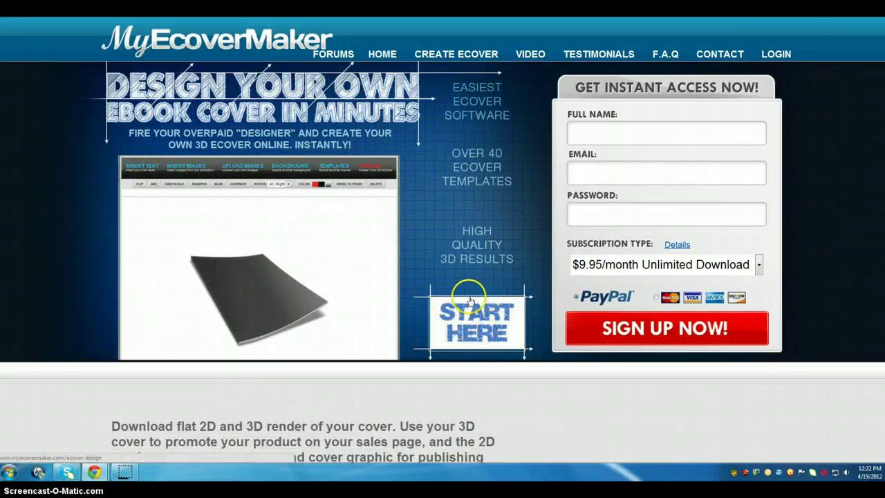
{"action": "left_click", "coordinate": [472, 325]}
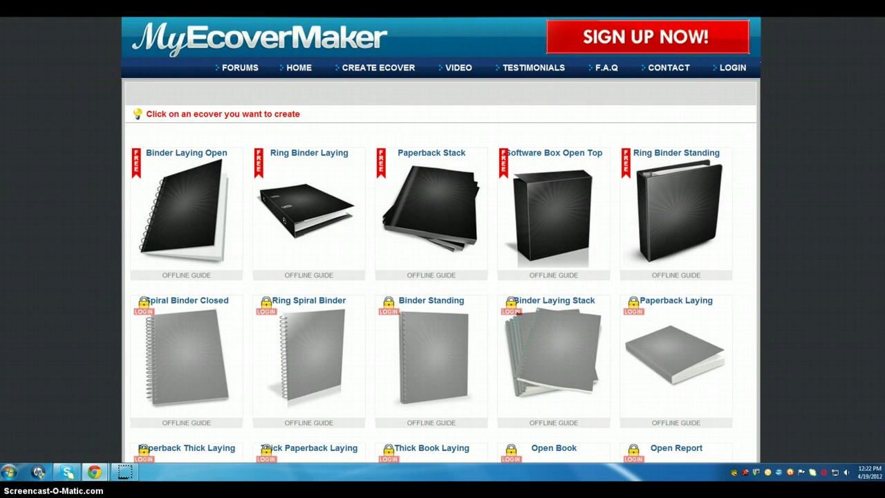
{"action": "scroll", "coordinate": [316, 318], "scroll_direction": "down", "scroll_amount": 7}
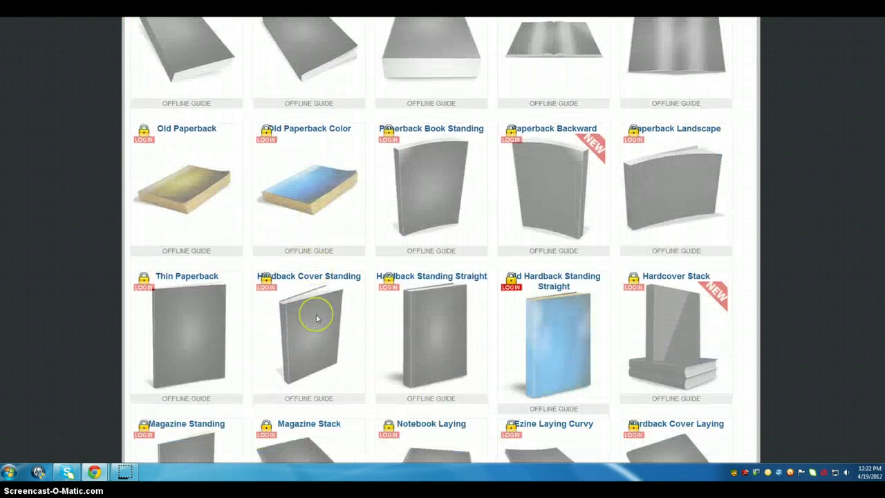
{"action": "scroll", "coordinate": [316, 318], "scroll_direction": "down", "scroll_amount": 3}
{"action": "scroll", "coordinate": [316, 318], "scroll_direction": "down", "scroll_amount": 4}
{"action": "scroll", "coordinate": [317, 318], "scroll_direction": "down", "scroll_amount": 3}
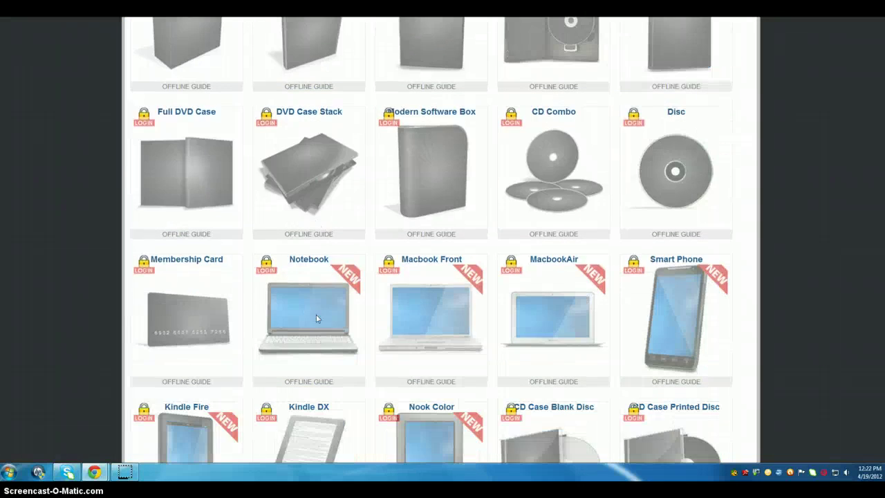
{"action": "scroll", "coordinate": [316, 318], "scroll_direction": "up", "scroll_amount": 12}
{"action": "scroll", "coordinate": [316, 316], "scroll_direction": "up", "scroll_amount": 3}
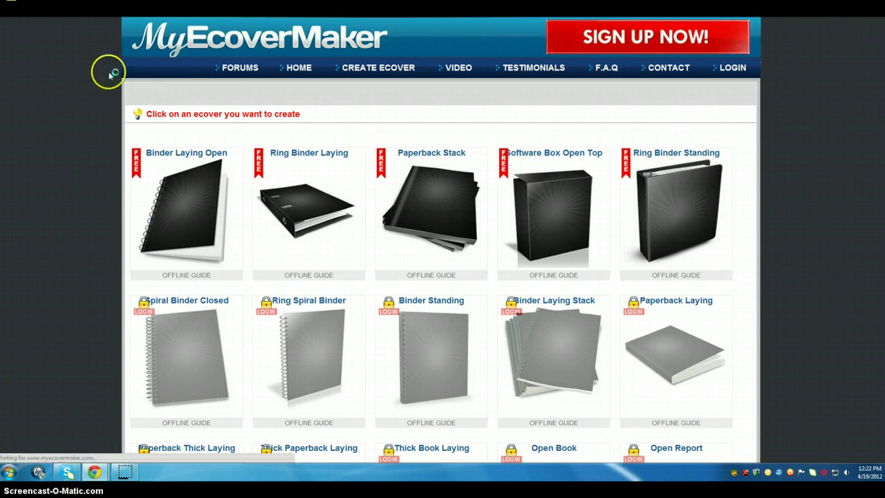
{"action": "left_click", "coordinate": [561, 262]}
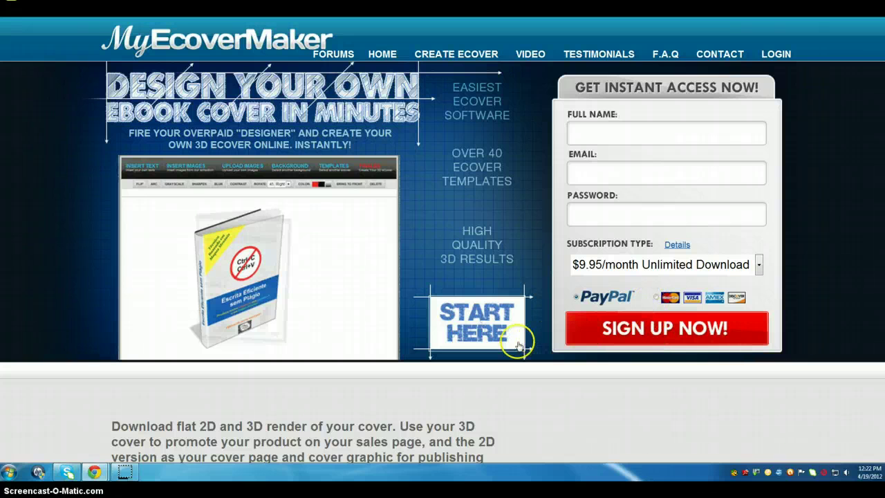
{"action": "left_click", "coordinate": [481, 326]}
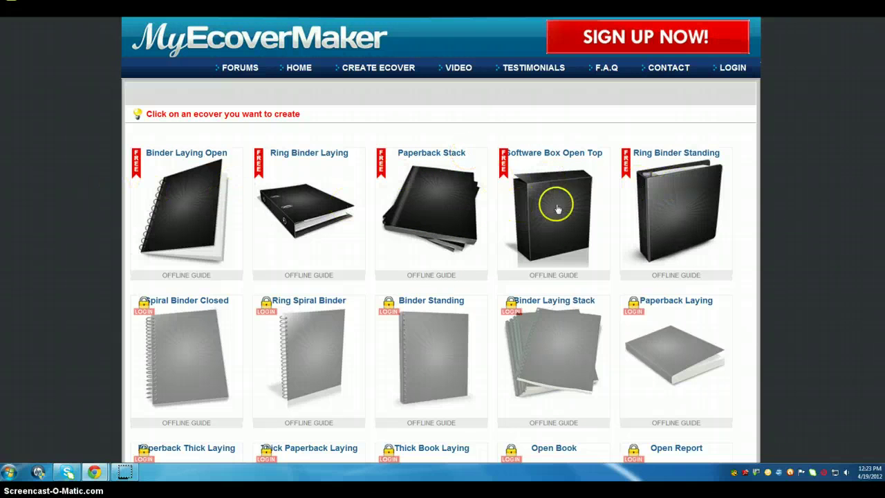
Choose the Paperback Stack template and browse the stock background images
{"action": "left_click", "coordinate": [427, 206]}
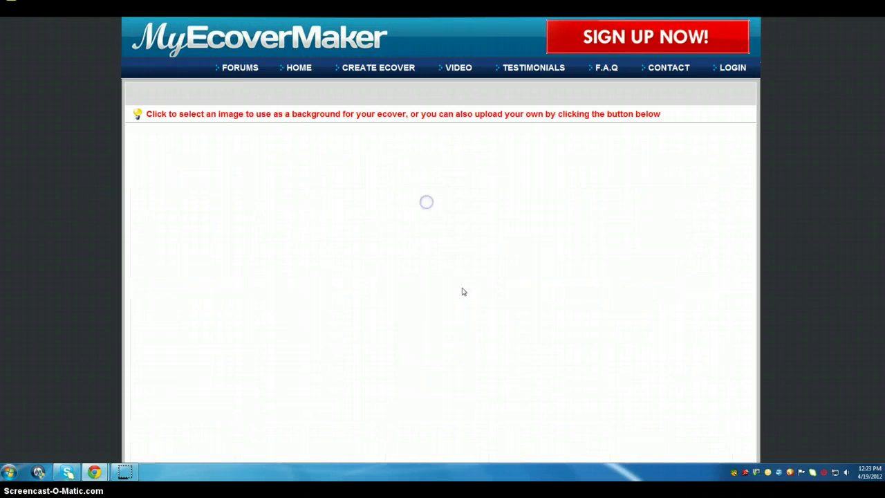
{"action": "scroll", "coordinate": [461, 317], "scroll_direction": "down", "scroll_amount": 3}
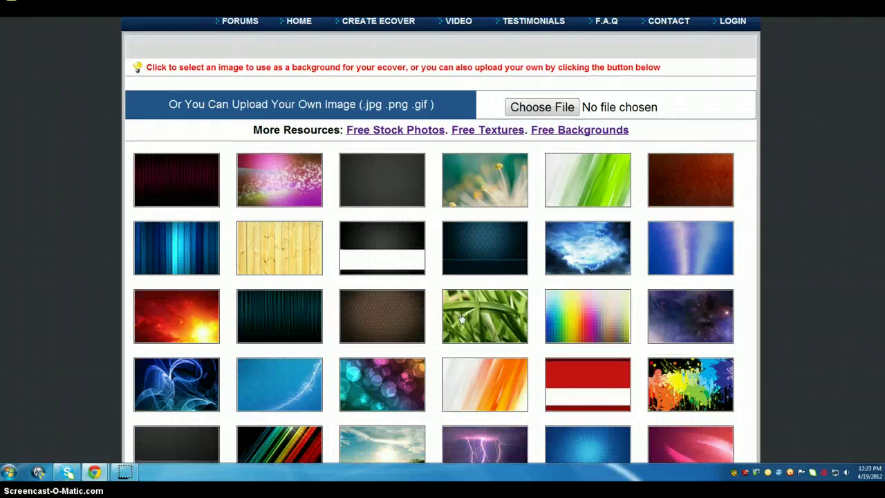
{"action": "scroll", "coordinate": [461, 317], "scroll_direction": "down", "scroll_amount": 1}
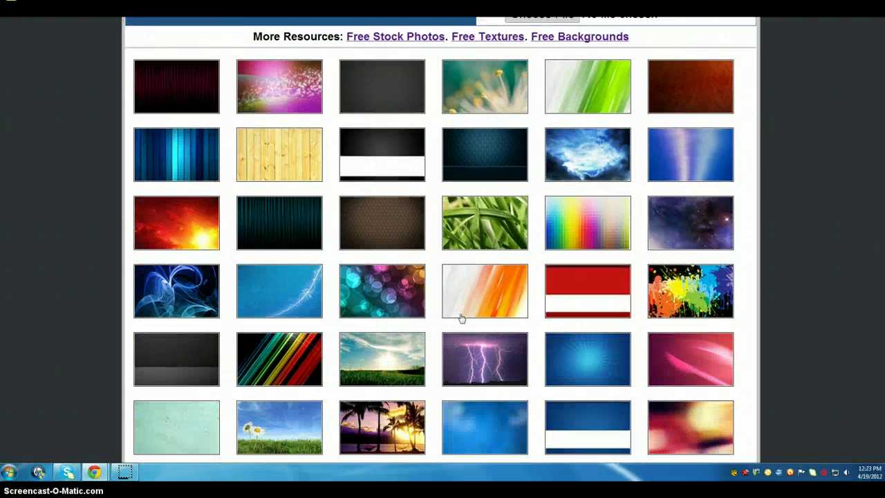
{"action": "scroll", "coordinate": [461, 317], "scroll_direction": "up", "scroll_amount": 3}
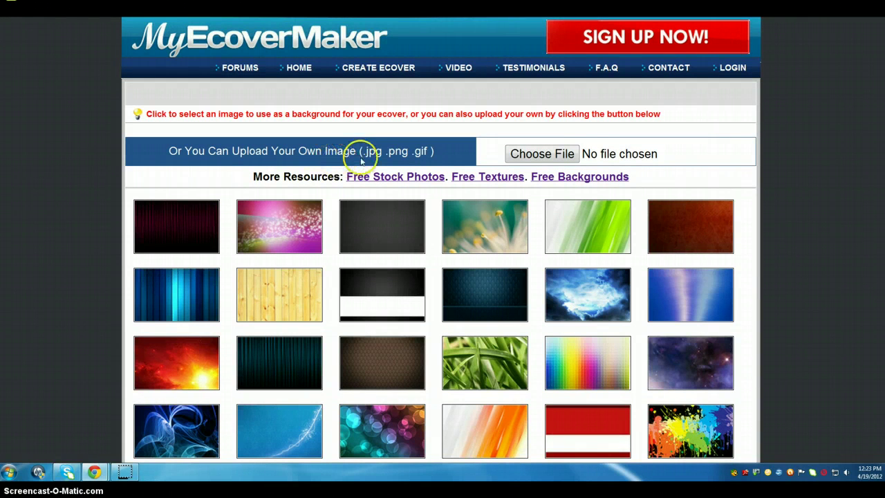
{"action": "scroll", "coordinate": [465, 317], "scroll_direction": "down", "scroll_amount": 5}
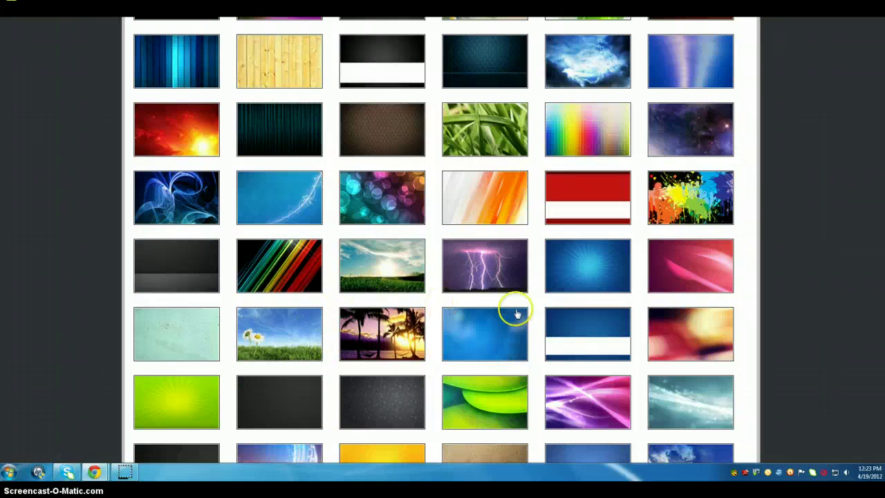
{"action": "scroll", "coordinate": [408, 322], "scroll_direction": "down", "scroll_amount": 1}
{"action": "scroll", "coordinate": [409, 323], "scroll_direction": "up", "scroll_amount": 6}
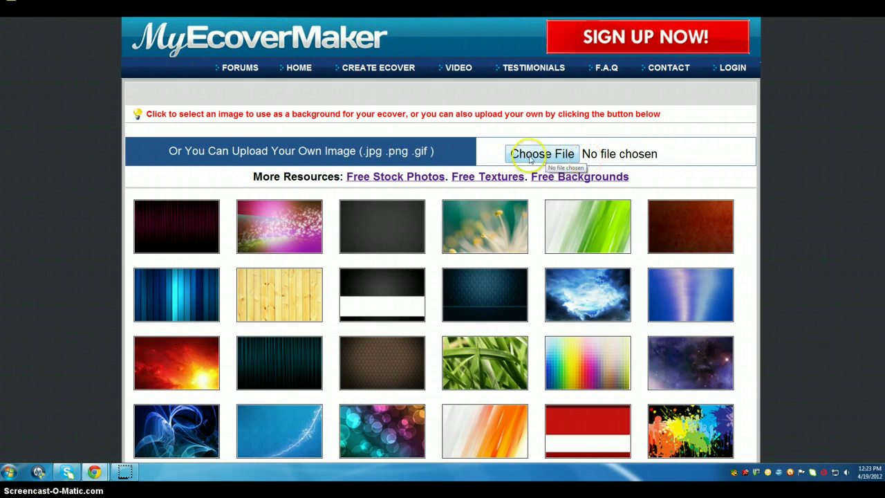
{"action": "scroll", "coordinate": [468, 306], "scroll_direction": "down", "scroll_amount": 1}
{"action": "scroll", "coordinate": [468, 306], "scroll_direction": "down", "scroll_amount": 2}
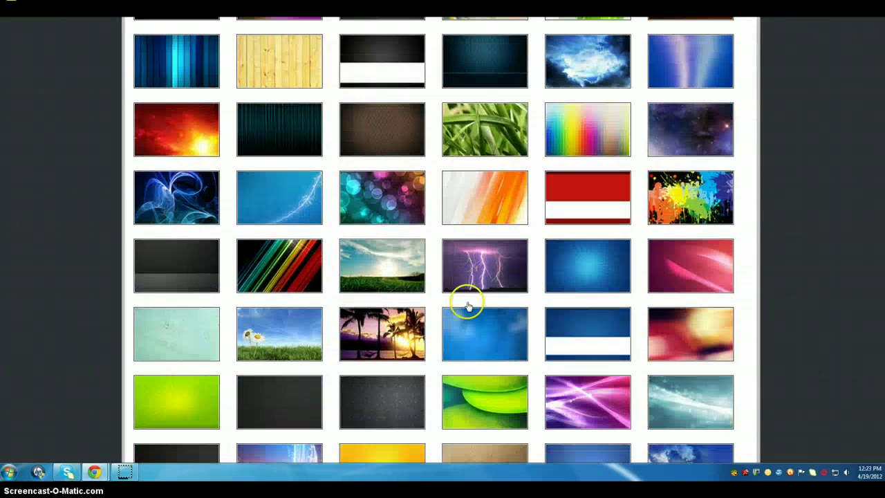
Pick the purple lightning photo and set a tall crop area framing all three bolts
{"action": "left_click", "coordinate": [479, 265]}
{"action": "scroll", "coordinate": [400, 371], "scroll_direction": "down", "scroll_amount": 1}
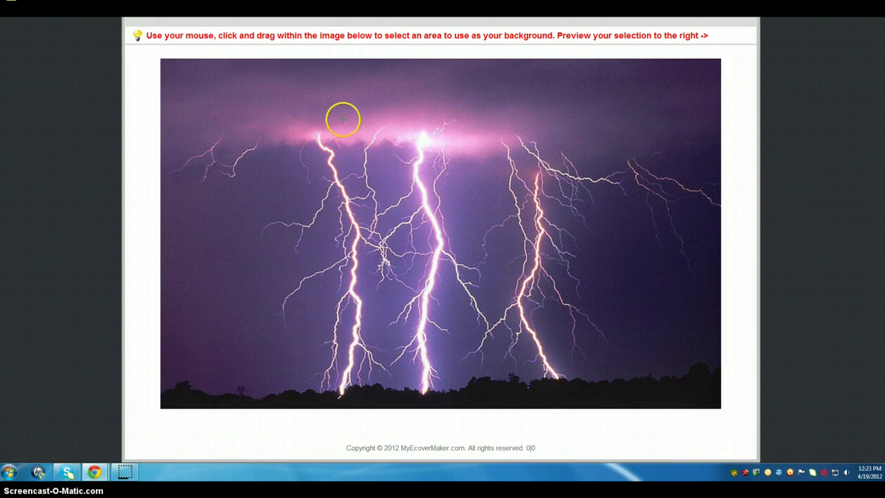
{"action": "left_click_drag", "start_coordinate": [611, 116], "coordinate": [277, 408]}
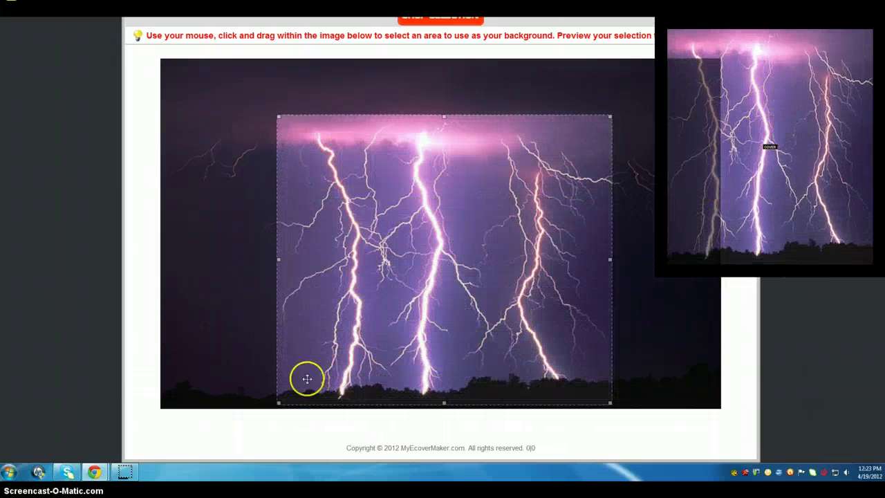
{"action": "left_click_drag", "start_coordinate": [278, 405], "coordinate": [437, 312]}
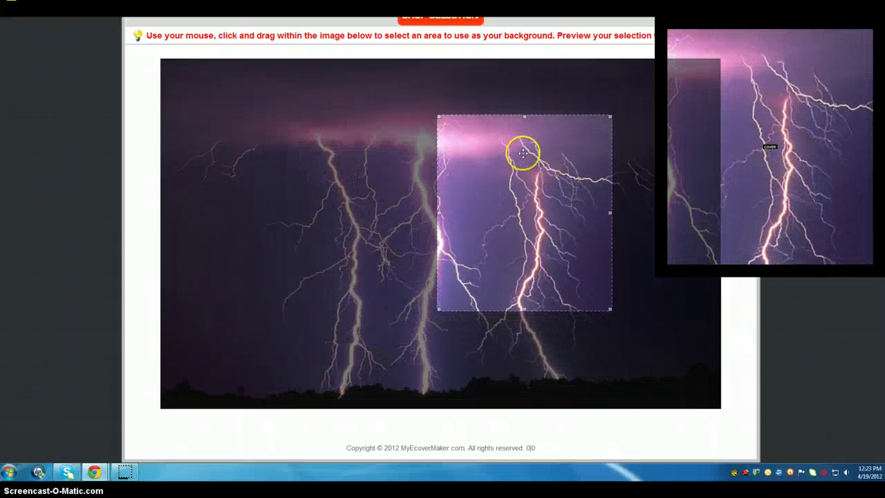
{"action": "left_click_drag", "start_coordinate": [437, 115], "coordinate": [278, 119]}
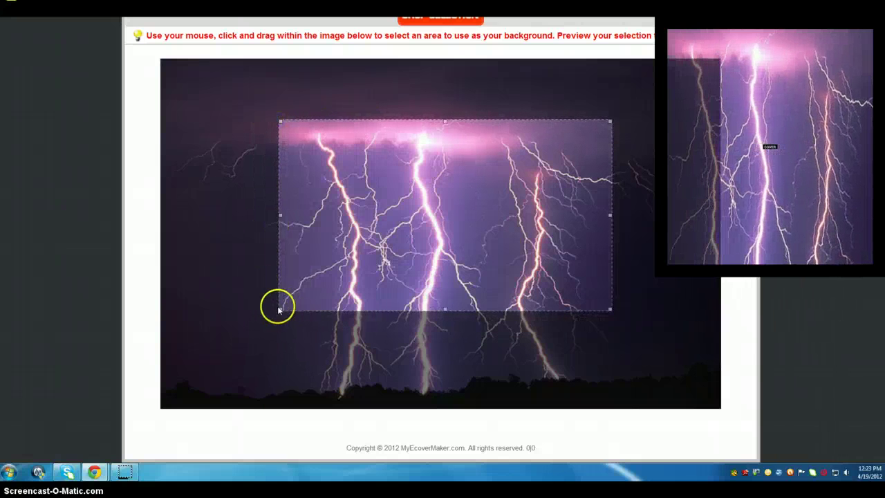
{"action": "left_click_drag", "start_coordinate": [280, 310], "coordinate": [261, 403]}
{"action": "left_click", "coordinate": [408, 251]}
{"action": "scroll", "coordinate": [435, 122], "scroll_direction": "up", "scroll_amount": 1}
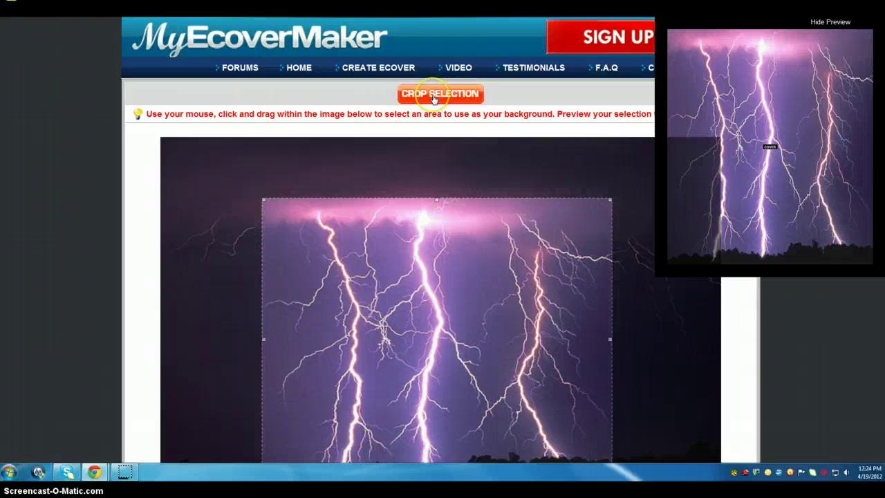
Apply the lightning crop to bring up the cover editor
{"action": "left_click", "coordinate": [434, 97]}
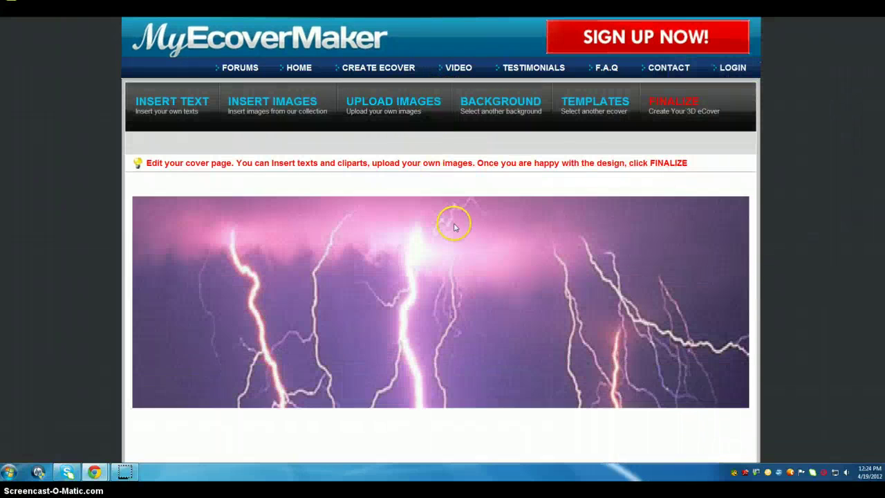
{"action": "scroll", "coordinate": [462, 240], "scroll_direction": "down", "scroll_amount": 5}
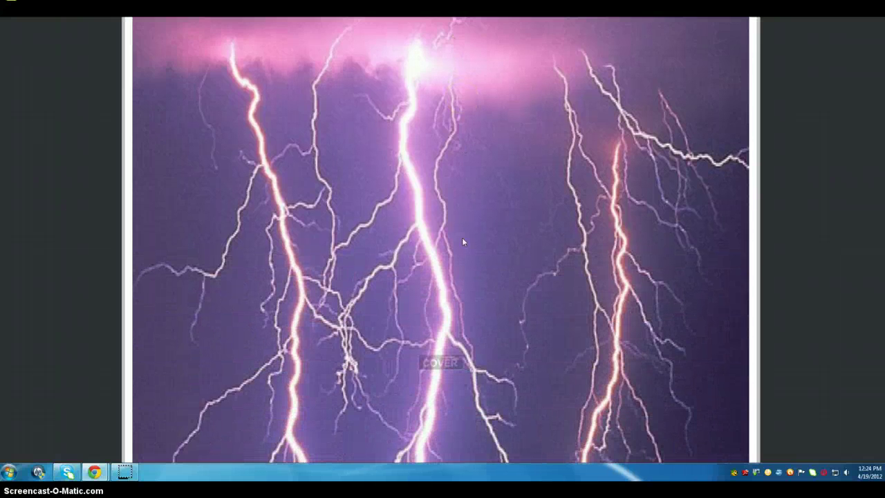
{"action": "scroll", "coordinate": [461, 237], "scroll_direction": "down", "scroll_amount": 2}
{"action": "scroll", "coordinate": [462, 237], "scroll_direction": "up", "scroll_amount": 7}
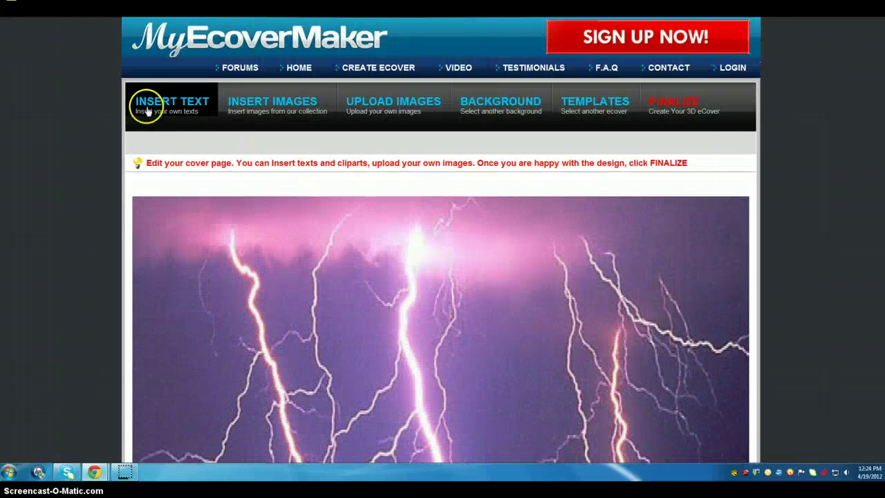
Replace the placeholder text with 'Lighting Fast SEO Tips and Tricks'
{"action": "left_click", "coordinate": [186, 110]}
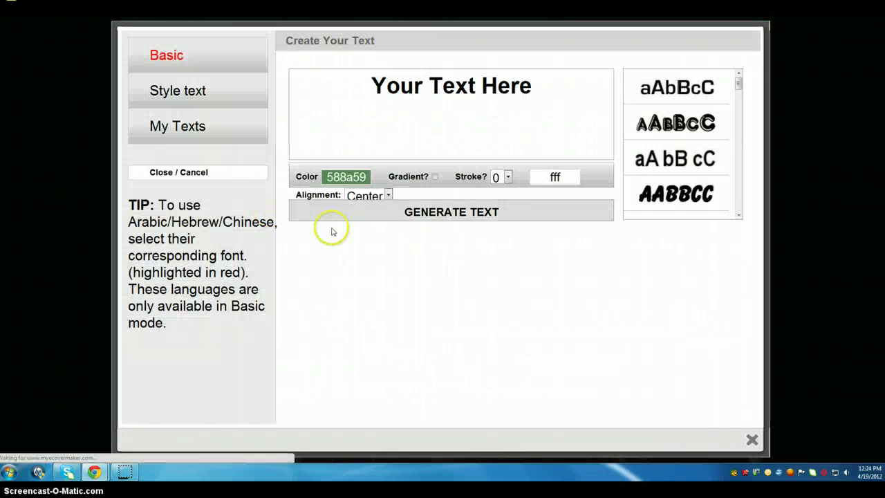
{"action": "left_click", "coordinate": [534, 84]}
{"action": "key", "text": "BackSpace"}
{"action": "key", "text": "BackSpace"}
{"action": "key", "text": "BackSpace"}
{"action": "key", "text": "BackSpace"}
{"action": "key", "text": "BackSpace"}
{"action": "key", "text": "BackSpace"}
{"action": "key", "text": "BackSpace"}
{"action": "key", "text": "BackSpace"}
{"action": "key", "text": "BackSpace"}
{"action": "key", "text": "BackSpace"}
{"action": "key", "text": "BackSpace"}
{"action": "key", "text": "BackSpace"}
{"action": "key", "text": "BackSpace"}
{"action": "key", "text": "BackSpace"}
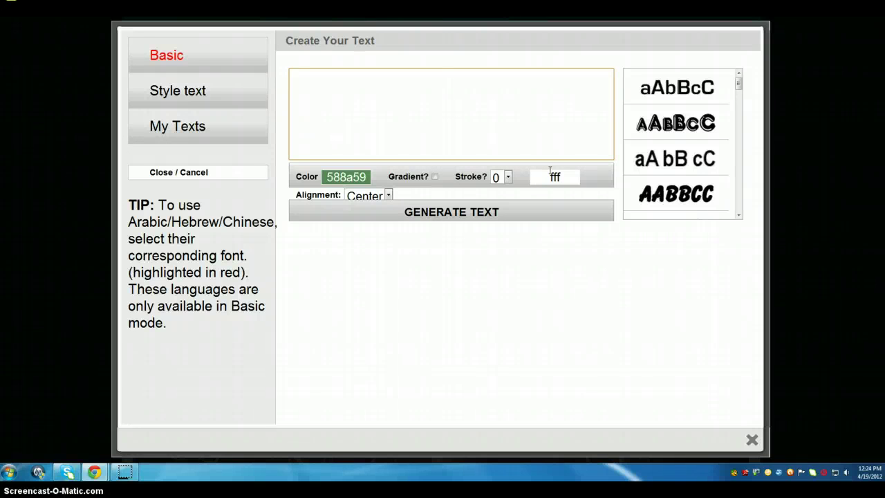
{"action": "type", "text": "Lighting"}
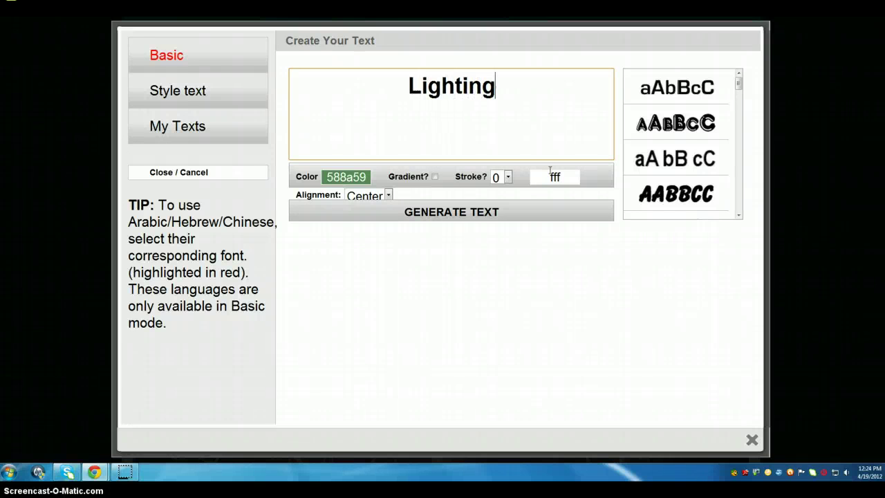
{"action": "type", "text": " Fas"}
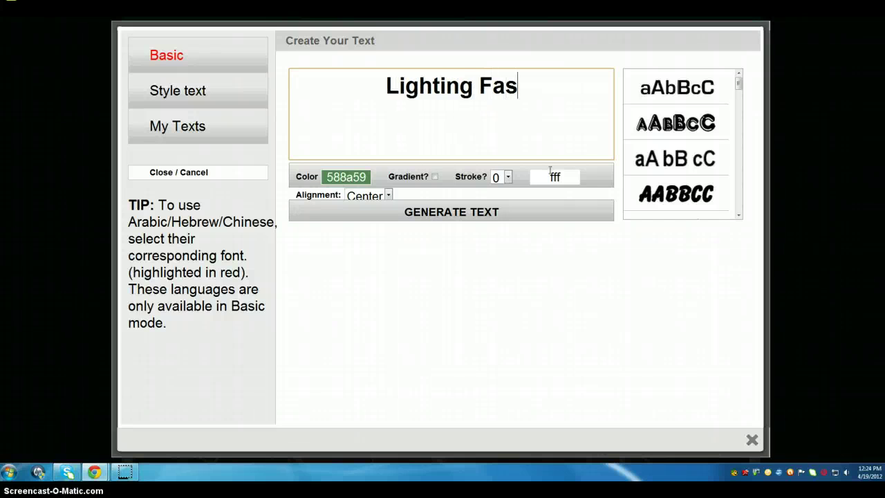
{"action": "type", "text": "t"}
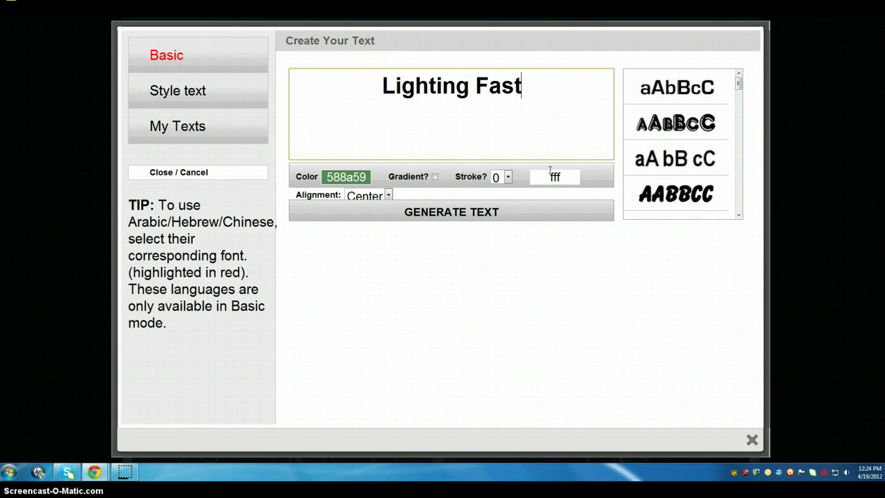
{"action": "type", "text": " Se"}
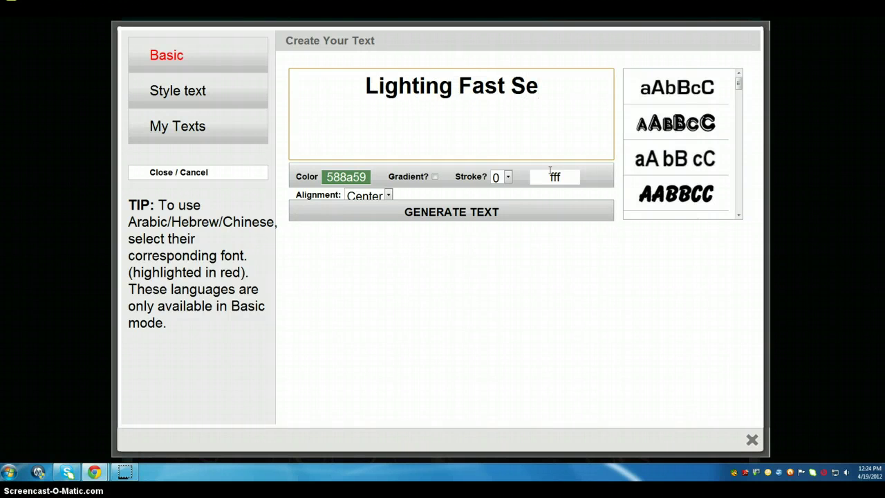
{"action": "key", "text": "BackSpace"}
{"action": "type", "text": "EO"}
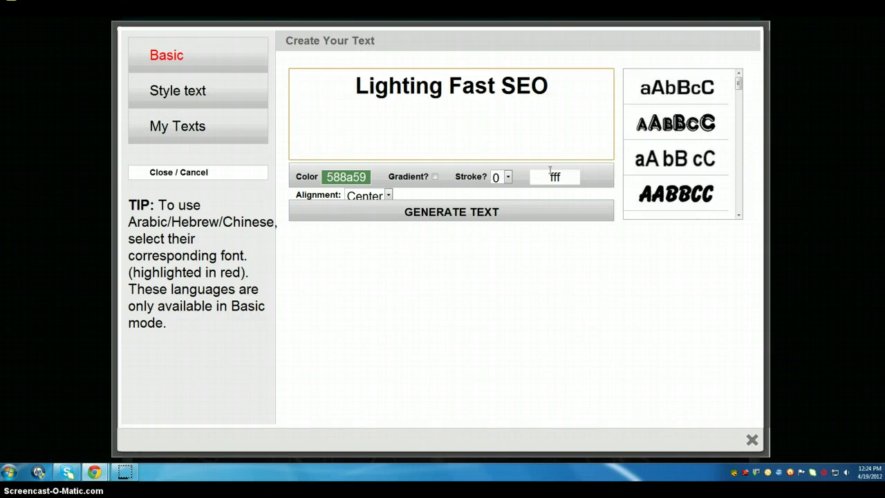
{"action": "type", "text": " T"}
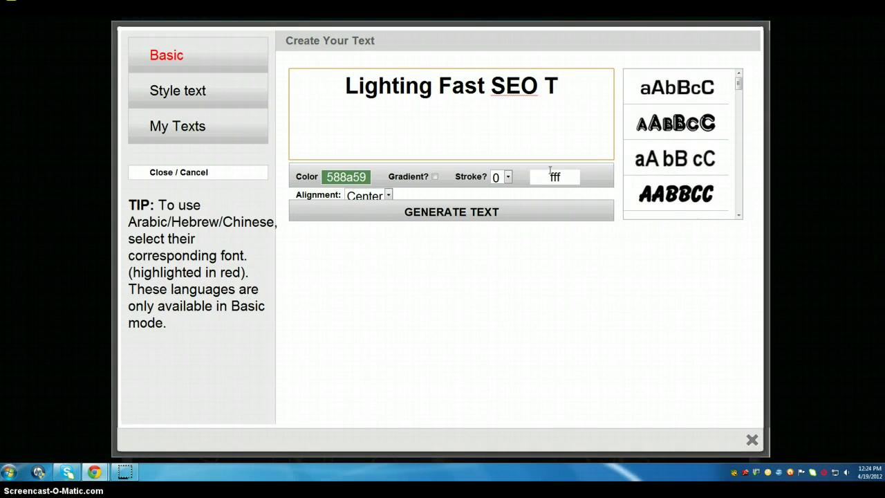
{"action": "type", "text": "ips an"}
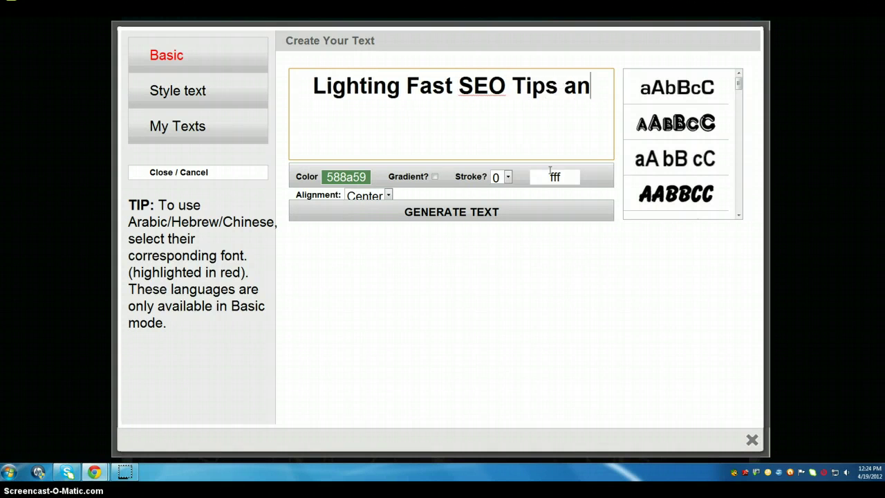
{"action": "type", "text": "d Tr"}
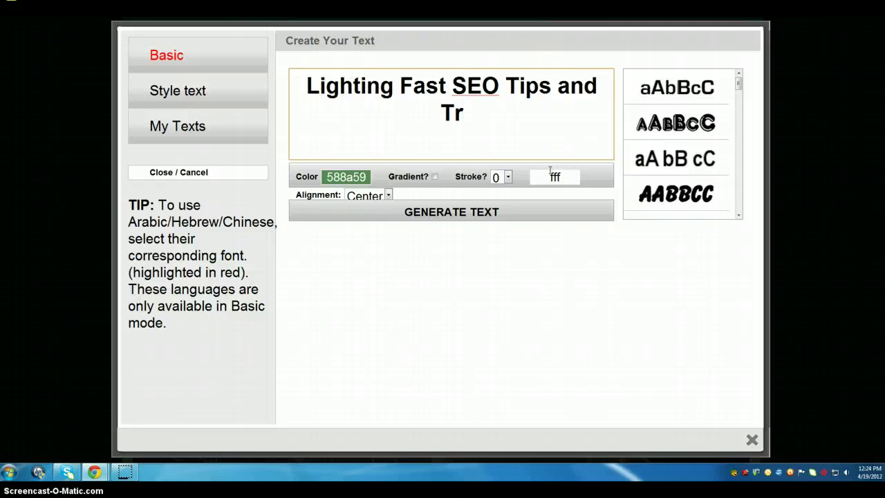
{"action": "type", "text": "ick"}
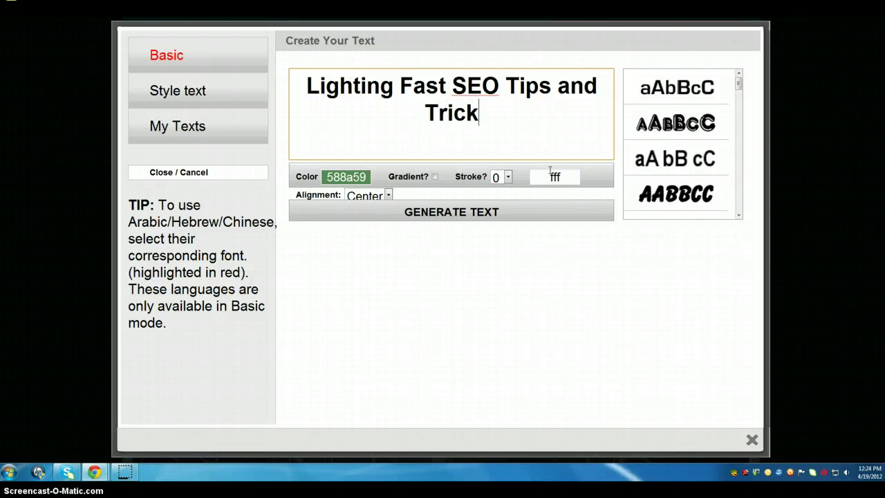
{"action": "type", "text": "s"}
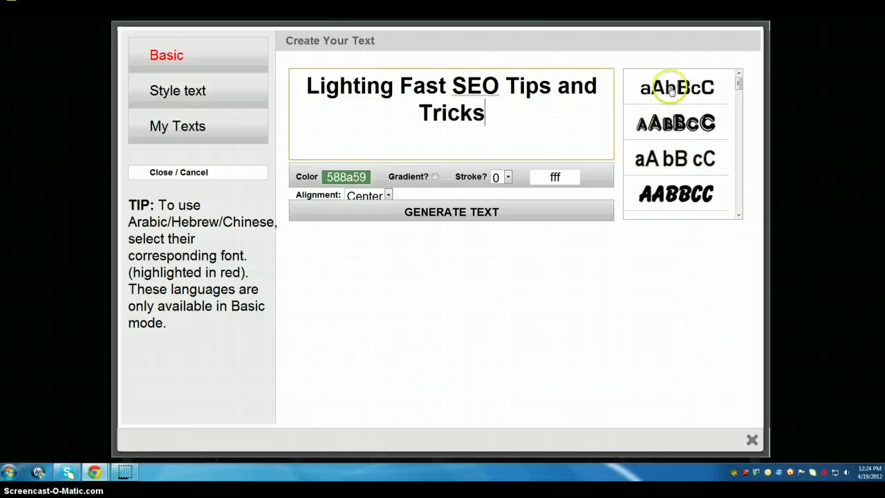
Choose the bold italic font and set the text colour to blue 1522D4
{"action": "left_click", "coordinate": [665, 199]}
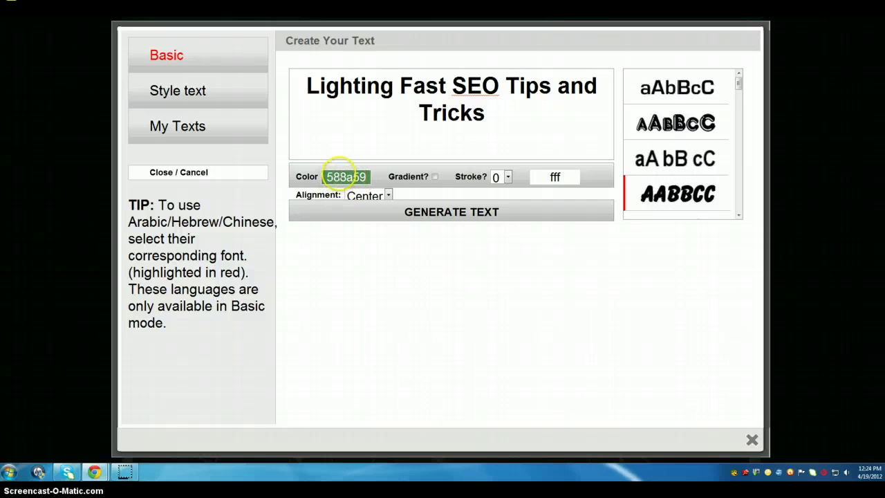
{"action": "left_click", "coordinate": [342, 176]}
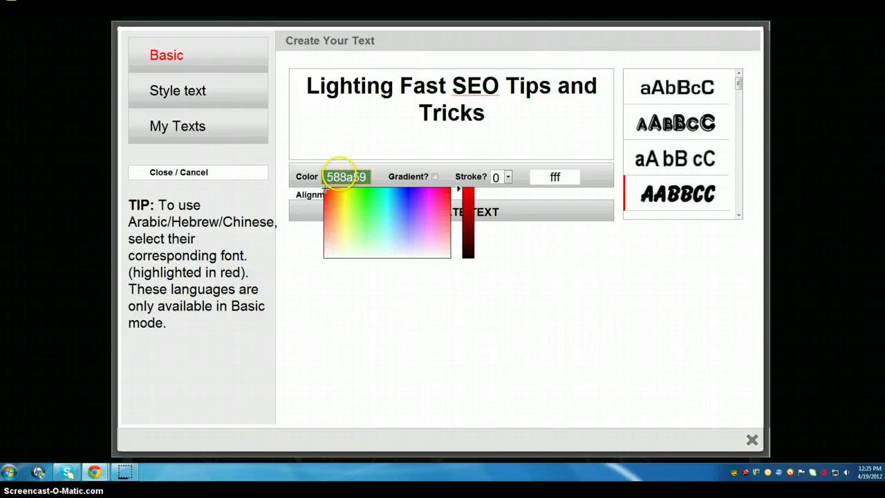
{"action": "left_click_drag", "start_coordinate": [325, 188], "coordinate": [408, 195]}
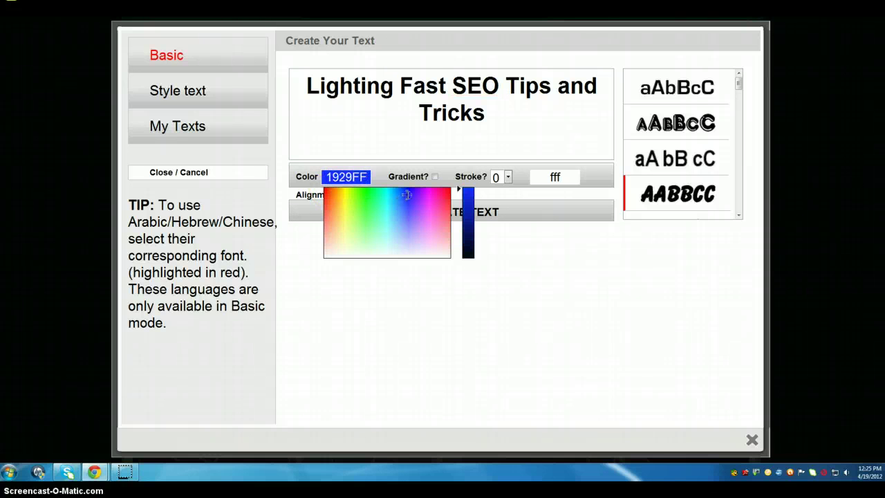
{"action": "left_click", "coordinate": [462, 195]}
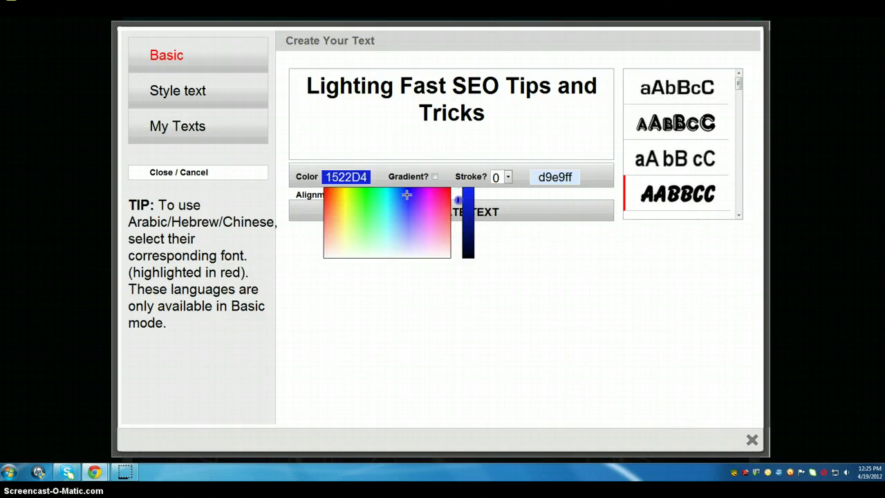
{"action": "left_click", "coordinate": [456, 200]}
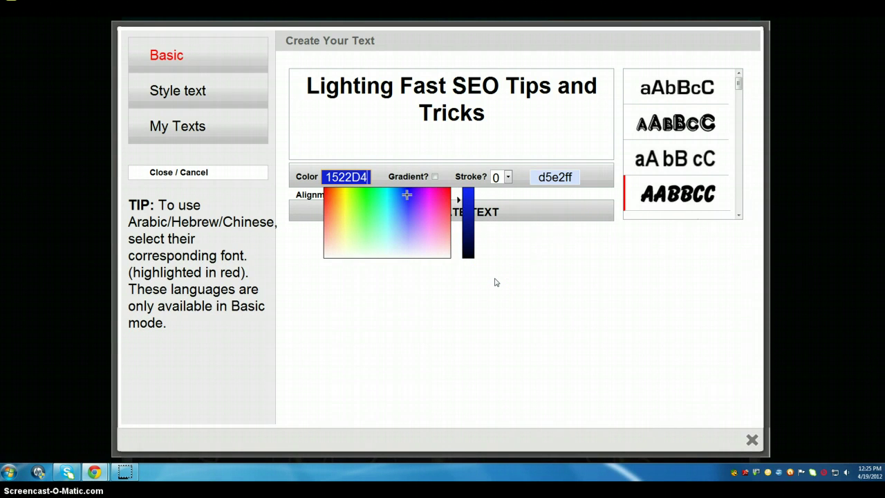
{"action": "double_click", "coordinate": [346, 176]}
{"action": "left_click", "coordinate": [520, 286]}
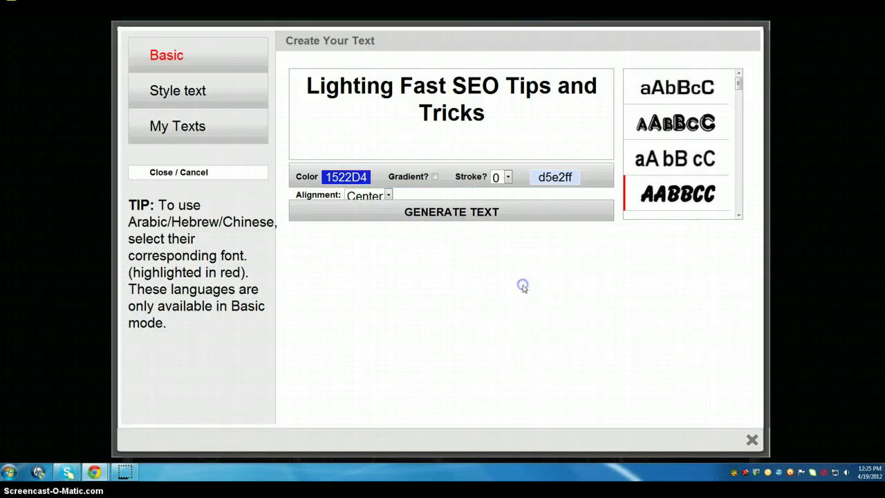
Keep centre alignment, then generate the title and insert it onto the cover
{"action": "left_click", "coordinate": [389, 195]}
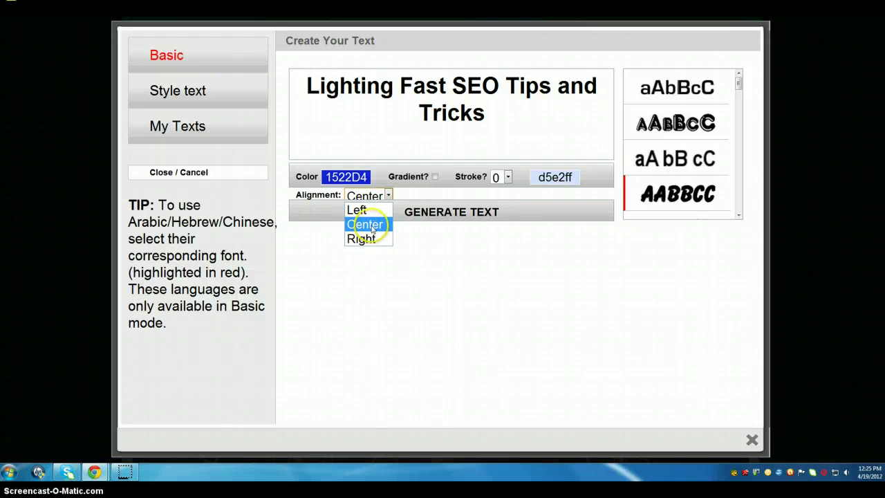
{"action": "left_click", "coordinate": [372, 226]}
{"action": "left_click", "coordinate": [446, 215]}
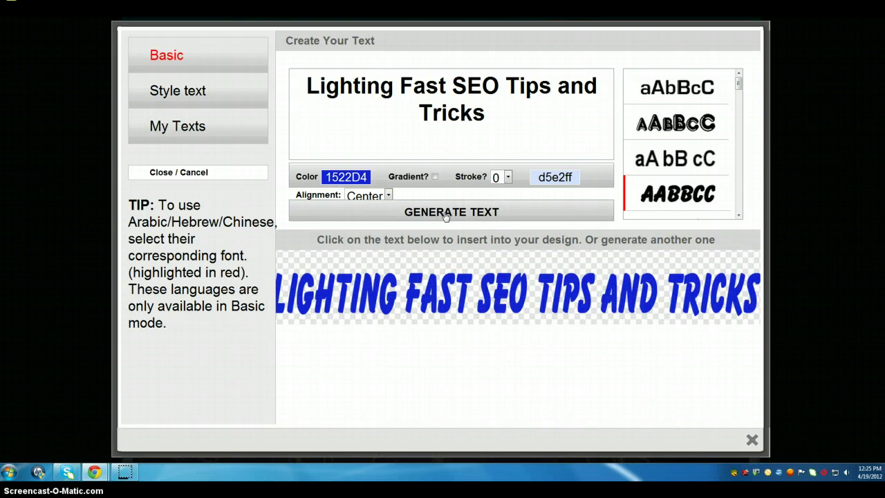
{"action": "left_click", "coordinate": [492, 296]}
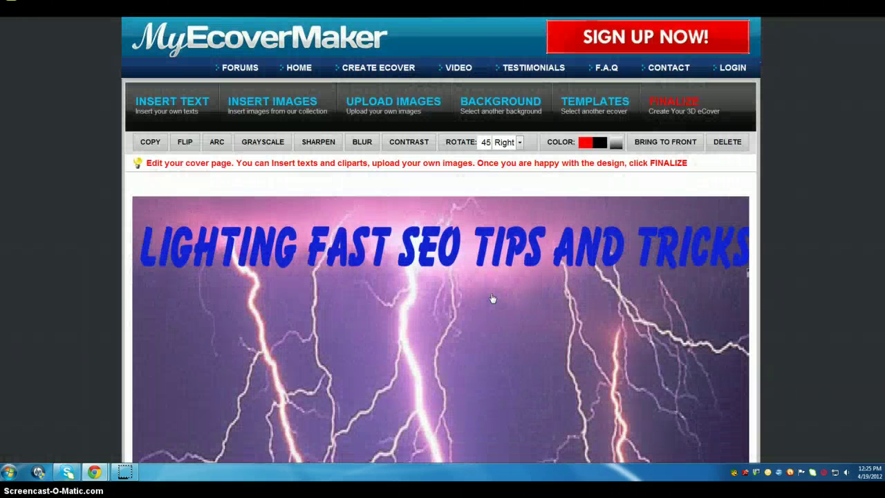
{"action": "left_click", "coordinate": [474, 313]}
Resize the blue title and position it centred across the cover's top
{"action": "scroll", "coordinate": [468, 313], "scroll_direction": "down", "scroll_amount": 1}
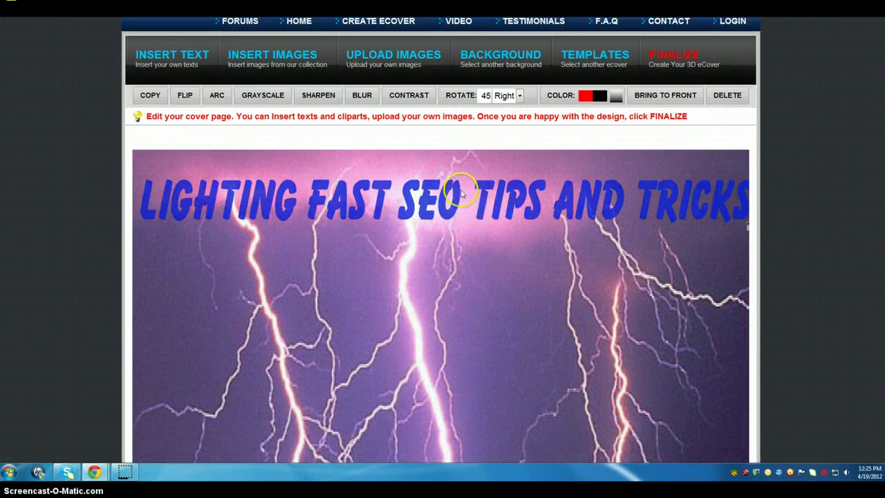
{"action": "mouse_move", "coordinate": [463, 212]}
{"action": "left_mouse_down"}
{"action": "mouse_move", "coordinate": [440, 257]}
{"action": "mouse_move", "coordinate": [519, 214]}
{"action": "mouse_move", "coordinate": [484, 200]}
{"action": "mouse_move", "coordinate": [472, 210]}
{"action": "left_mouse_up"}
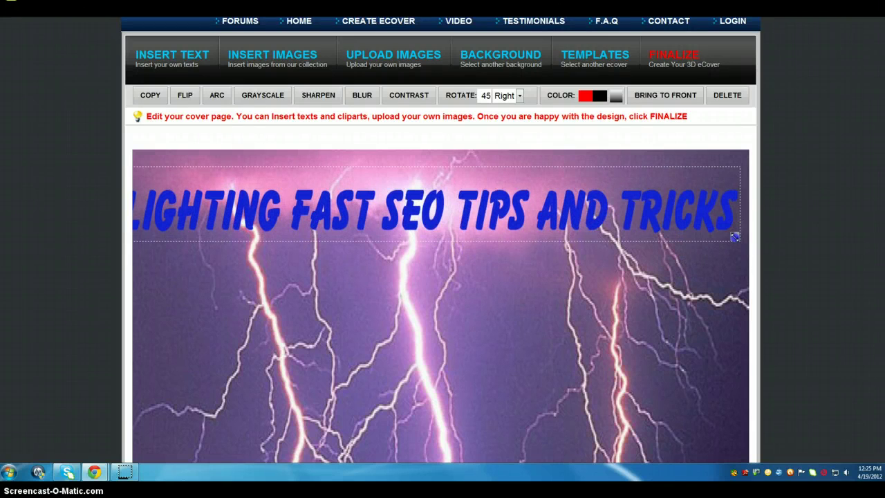
{"action": "left_click_drag", "start_coordinate": [735, 236], "coordinate": [698, 268]}
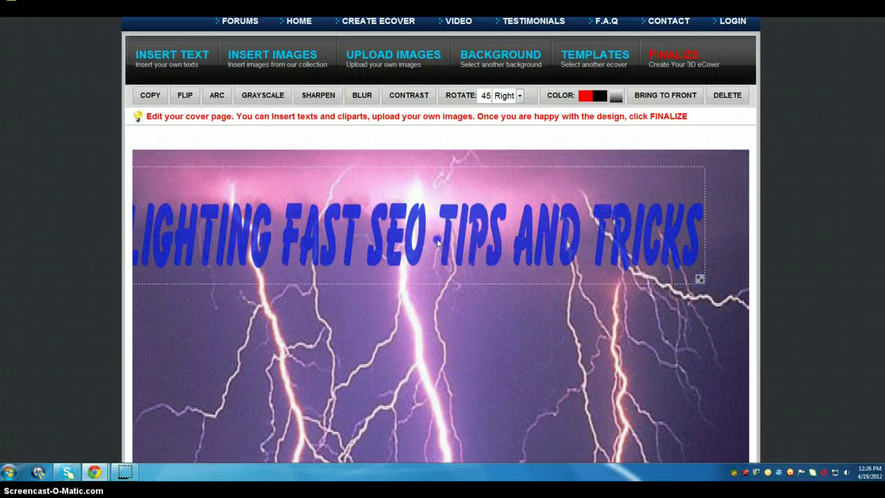
{"action": "left_click_drag", "start_coordinate": [440, 249], "coordinate": [466, 215]}
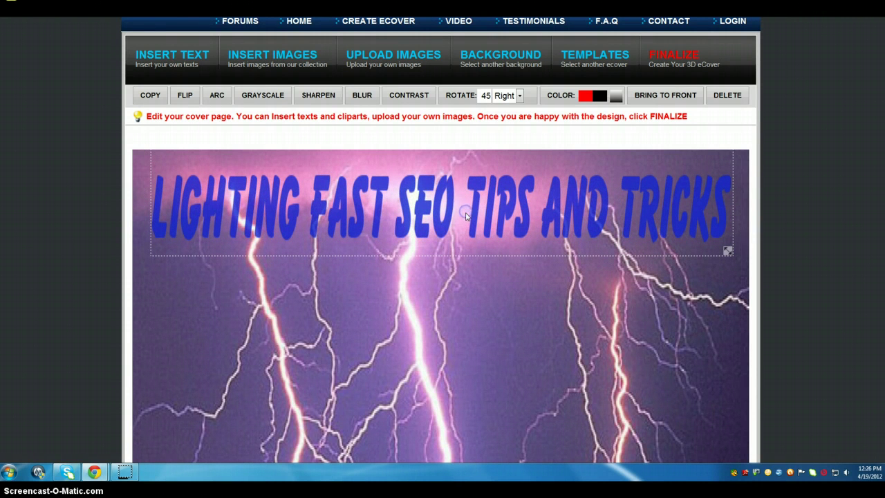
{"action": "left_click_drag", "start_coordinate": [727, 251], "coordinate": [729, 267]}
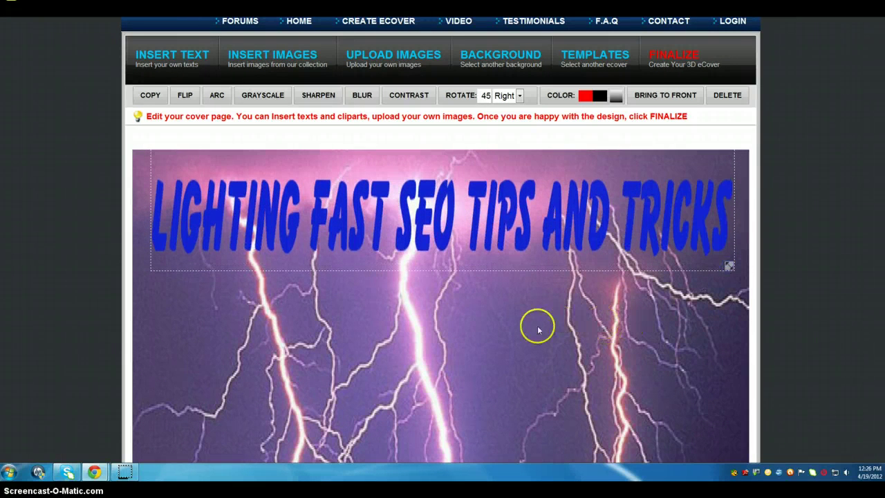
{"action": "left_click", "coordinate": [166, 61]}
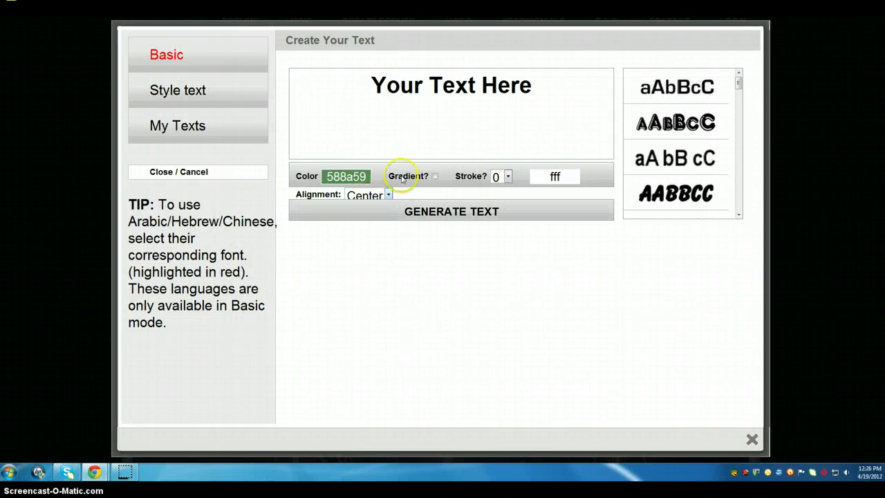
Clear the 'Your Text Here' placeholder from the Create Your Text box
{"action": "left_click", "coordinate": [537, 86]}
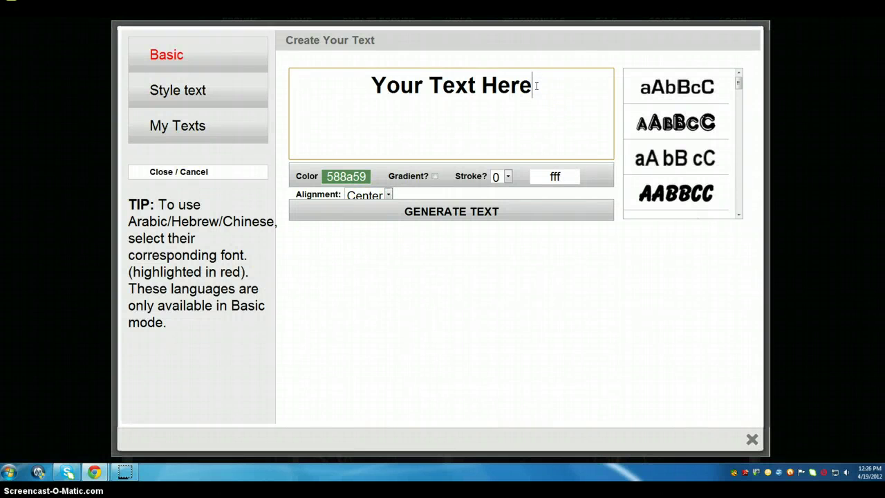
{"action": "key", "text": "BackSpace"}
{"action": "key", "text": "BackSpace"}
{"action": "key", "text": "BackSpace"}
{"action": "key", "text": "BackSpace"}
{"action": "key", "text": "BackSpace"}
{"action": "key", "text": "BackSpace"}
{"action": "key", "text": "BackSpace"}
{"action": "key", "text": "BackSpace"}
{"action": "key", "text": "BackSpace"}
{"action": "key", "text": "BackSpace"}
{"action": "key", "text": "BackSpace"}
{"action": "key", "text": "BackSpace"}
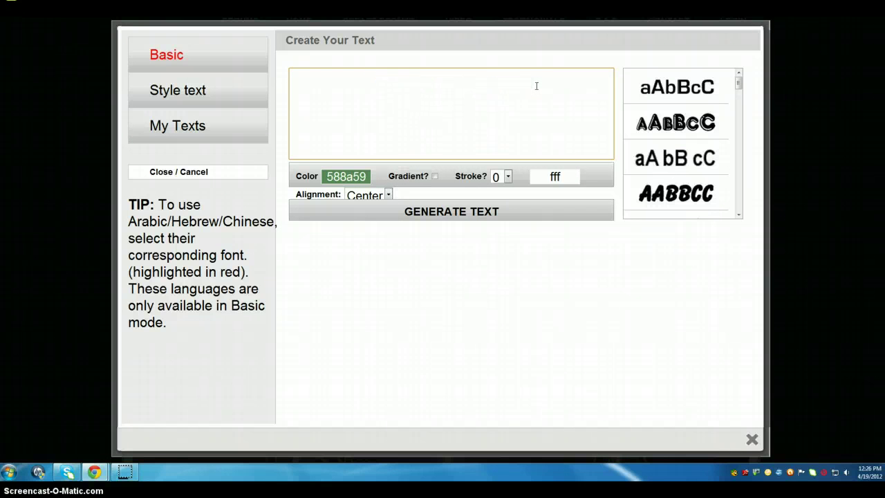
{"action": "left_click", "coordinate": [485, 115]}
{"action": "scroll", "coordinate": [485, 114], "scroll_direction": "up", "scroll_amount": 1}
{"action": "scroll", "coordinate": [485, 115], "scroll_direction": "down", "scroll_amount": 3}
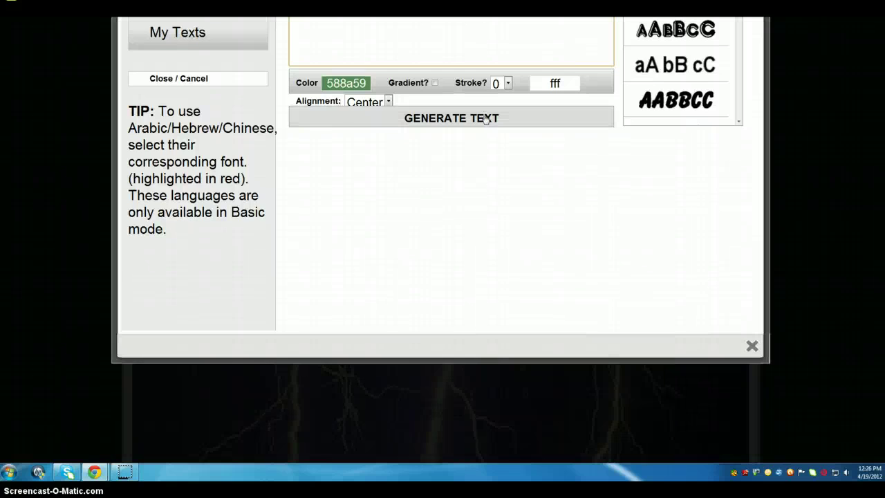
{"action": "scroll", "coordinate": [485, 119], "scroll_direction": "up", "scroll_amount": 2}
{"action": "left_click", "coordinate": [475, 132]}
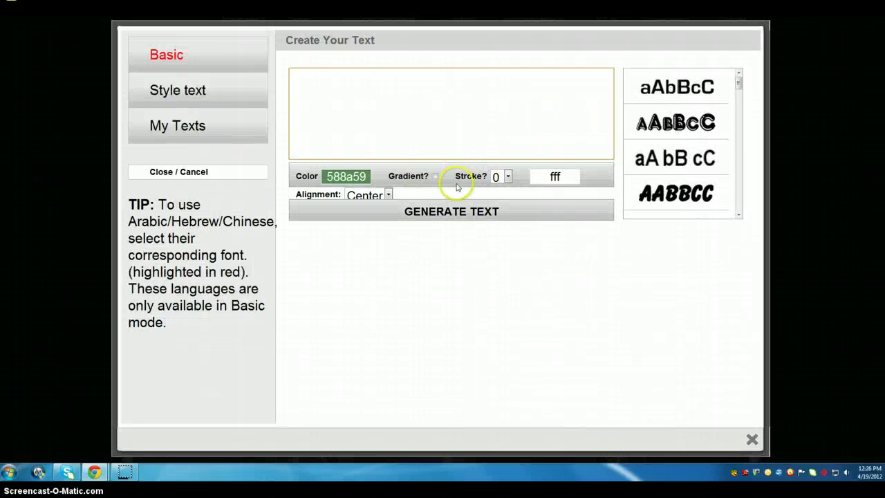
Leave stroke at 0 and type a 'By' line with the author's name
{"action": "left_click", "coordinate": [508, 177]}
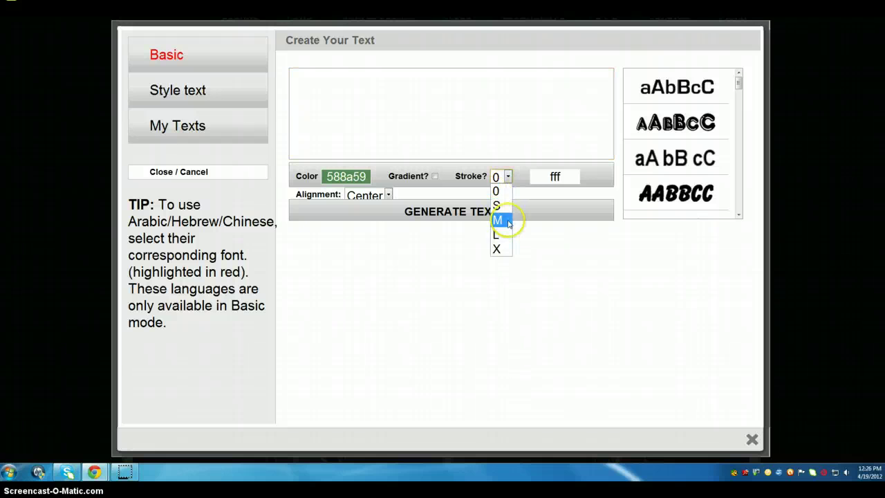
{"action": "left_click", "coordinate": [509, 177]}
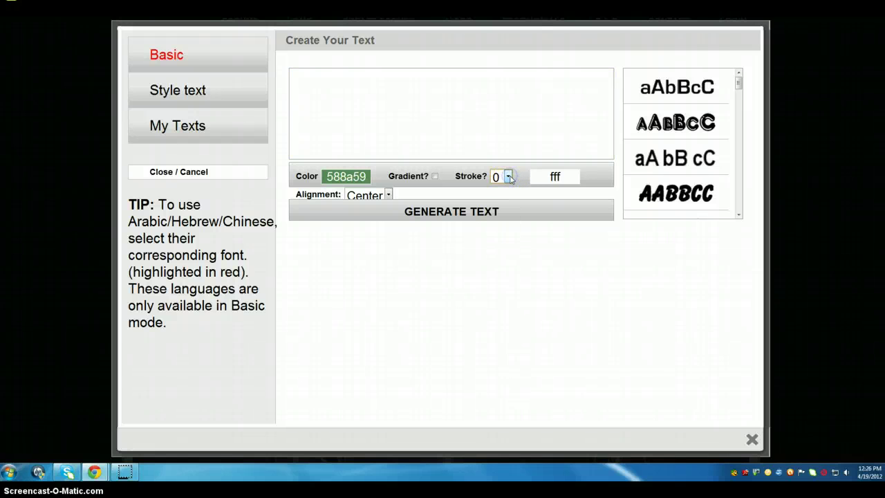
{"action": "left_click", "coordinate": [337, 79]}
{"action": "left_click", "coordinate": [338, 79]}
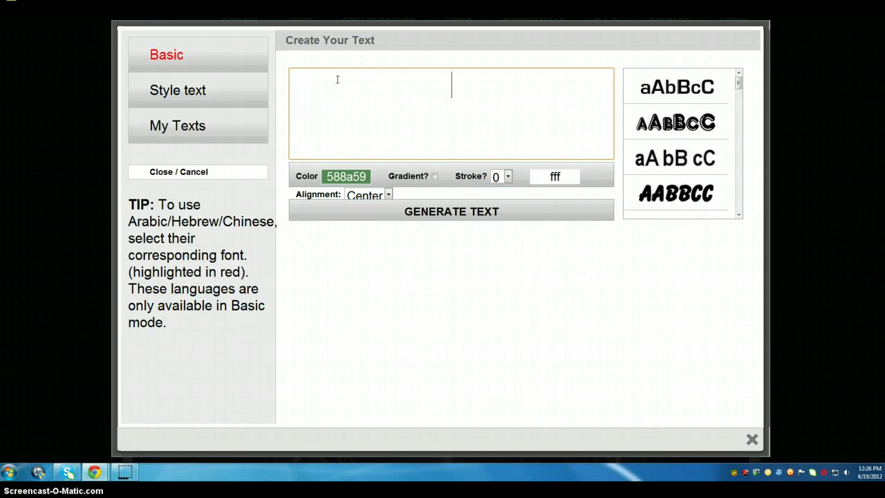
{"action": "type", "text": "By Greg"}
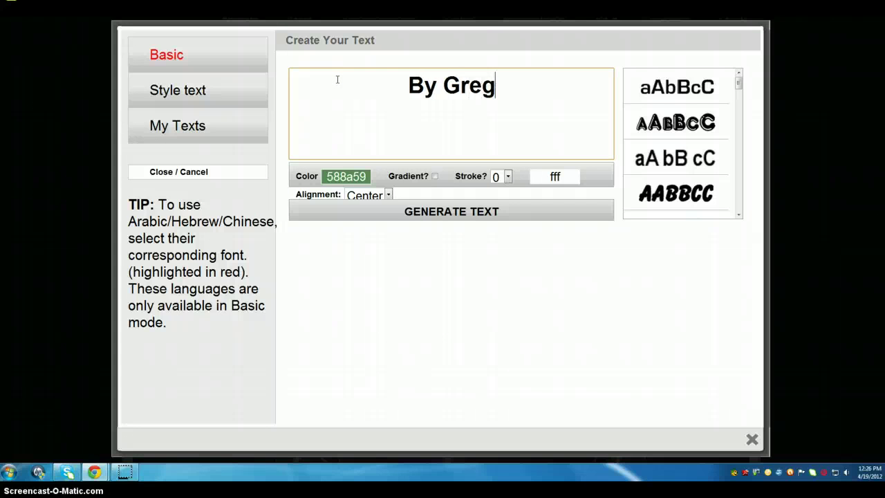
{"action": "type", "text": " Bills"}
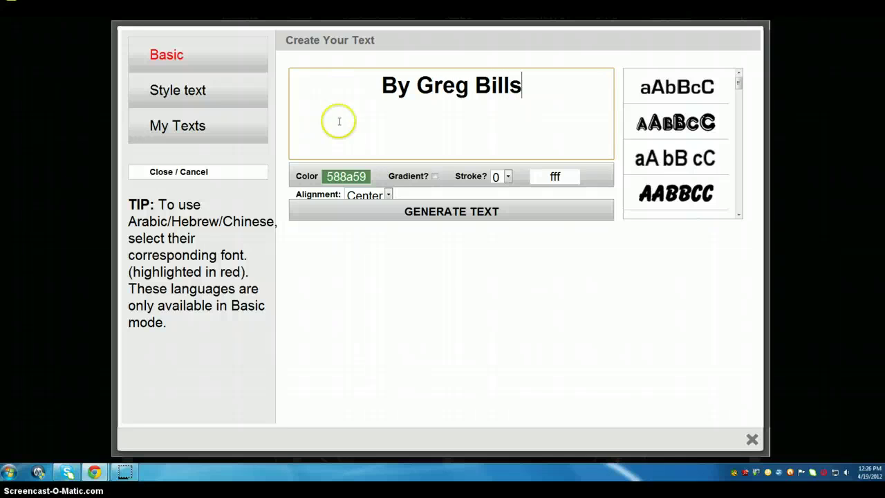
Colour the byline blue 1522D4, use the bold AABBCC font, then generate and insert it
{"action": "left_click", "coordinate": [366, 177]}
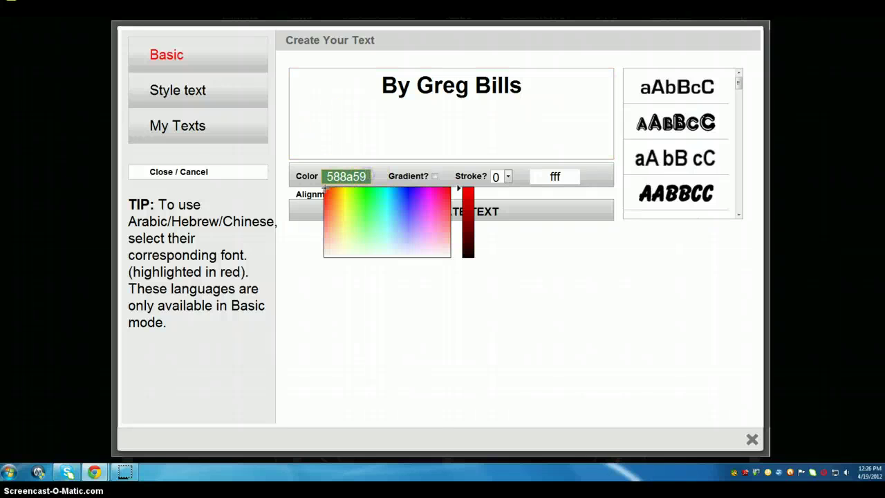
{"action": "left_click", "coordinate": [387, 232]}
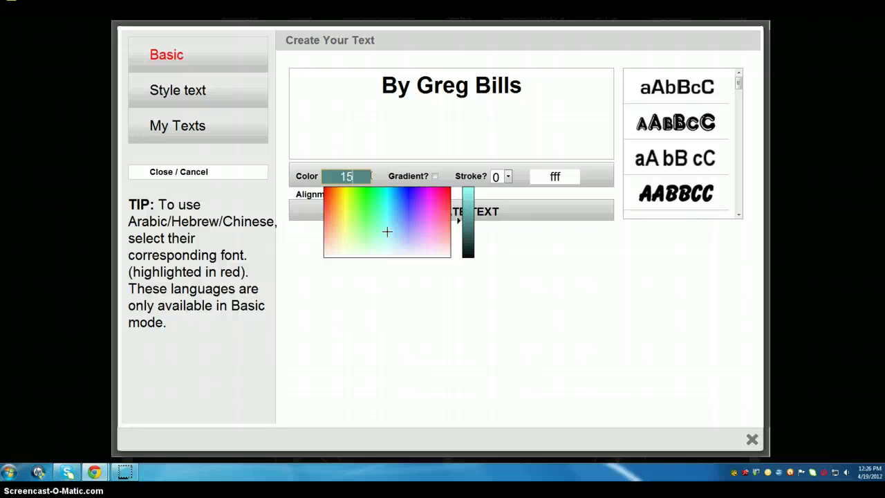
{"action": "left_click_drag", "start_coordinate": [387, 232], "coordinate": [406, 194]}
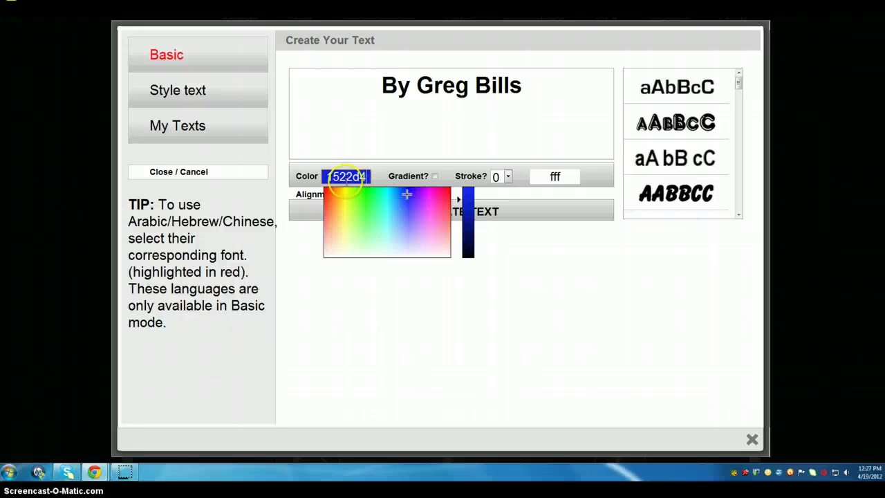
{"action": "left_click", "coordinate": [483, 283]}
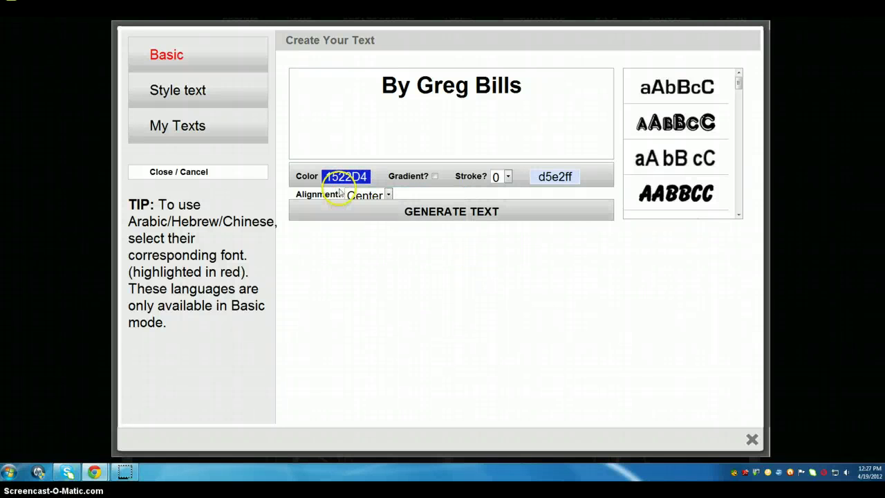
{"action": "left_click", "coordinate": [670, 194]}
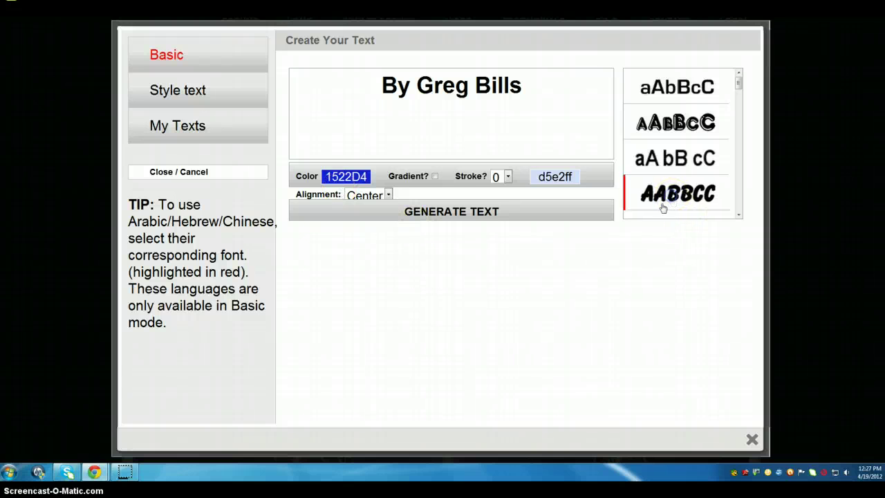
{"action": "left_click", "coordinate": [456, 215]}
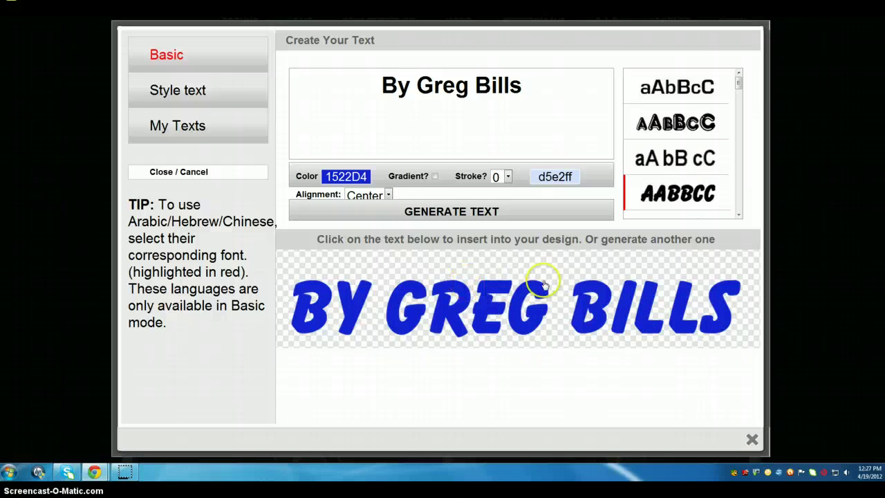
{"action": "left_click", "coordinate": [480, 303]}
Drag the byline down to the cover's bottom edge and resize it with its corner handle
{"action": "left_click_drag", "start_coordinate": [410, 241], "coordinate": [435, 416]}
{"action": "scroll", "coordinate": [438, 304], "scroll_direction": "down", "scroll_amount": 4}
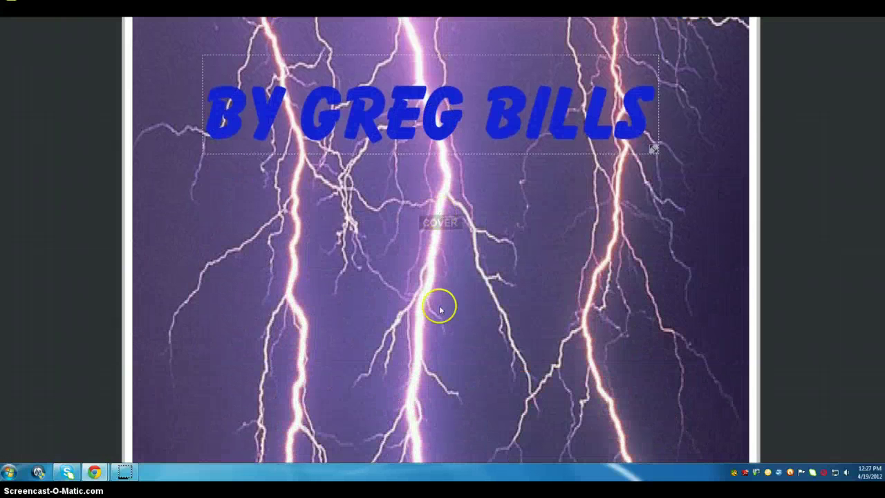
{"action": "left_click_drag", "start_coordinate": [400, 127], "coordinate": [401, 445]}
{"action": "scroll", "coordinate": [438, 245], "scroll_direction": "down", "scroll_amount": 3}
{"action": "left_click_drag", "start_coordinate": [430, 251], "coordinate": [443, 332]}
{"action": "left_click_drag", "start_coordinate": [671, 371], "coordinate": [661, 338]}
{"action": "left_click_drag", "start_coordinate": [419, 307], "coordinate": [430, 329]}
{"action": "scroll", "coordinate": [458, 224], "scroll_direction": "up", "scroll_amount": 5}
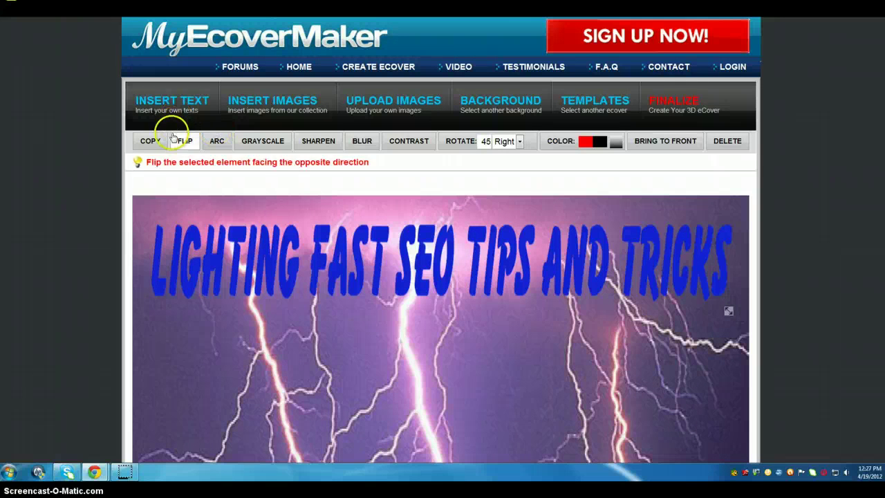
Open Insert Images and browse the Stock Photos and Shapes collections
{"action": "left_click", "coordinate": [295, 107]}
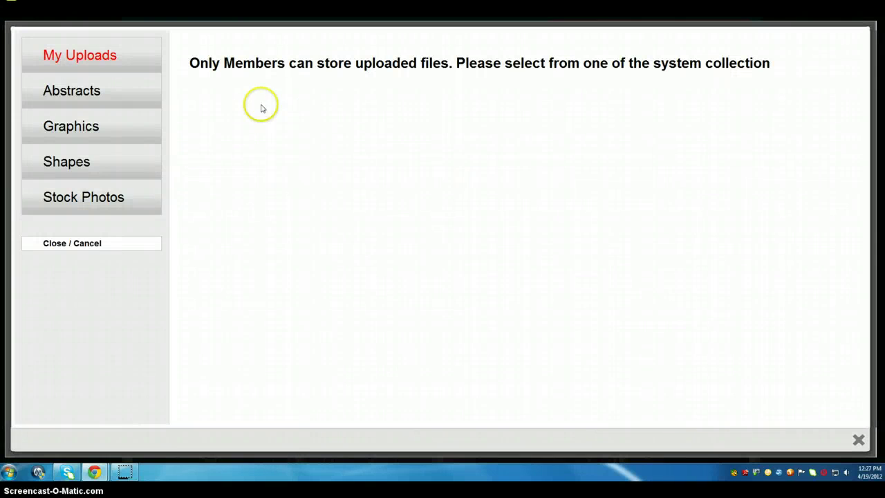
{"action": "left_click", "coordinate": [73, 201]}
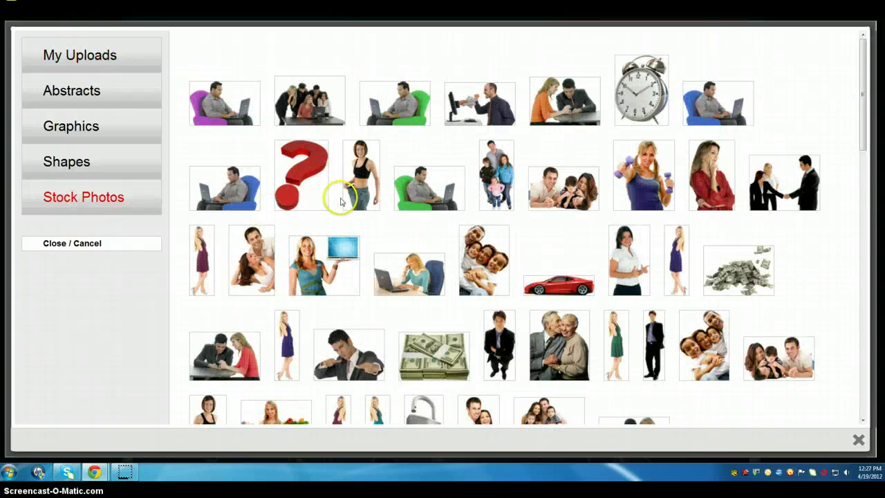
{"action": "scroll", "coordinate": [341, 203], "scroll_direction": "down", "scroll_amount": 3}
{"action": "scroll", "coordinate": [341, 202], "scroll_direction": "down", "scroll_amount": 9}
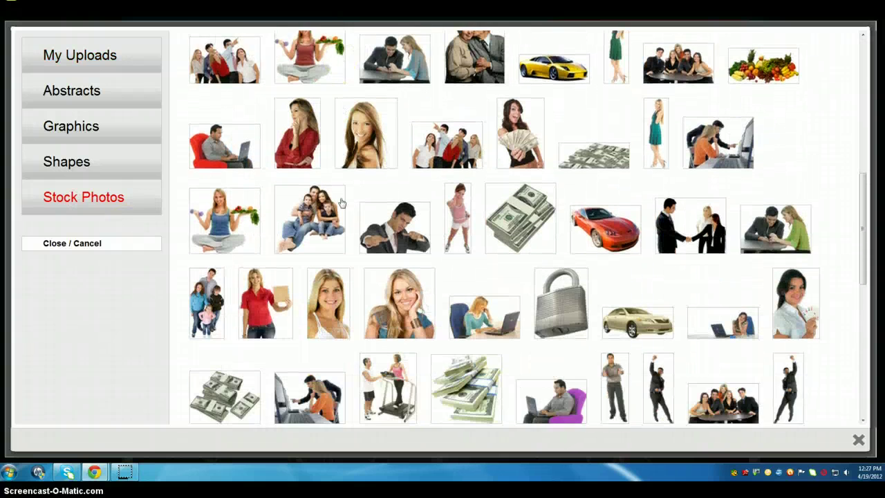
{"action": "scroll", "coordinate": [341, 202], "scroll_direction": "down", "scroll_amount": 3}
{"action": "scroll", "coordinate": [341, 203], "scroll_direction": "up", "scroll_amount": 10}
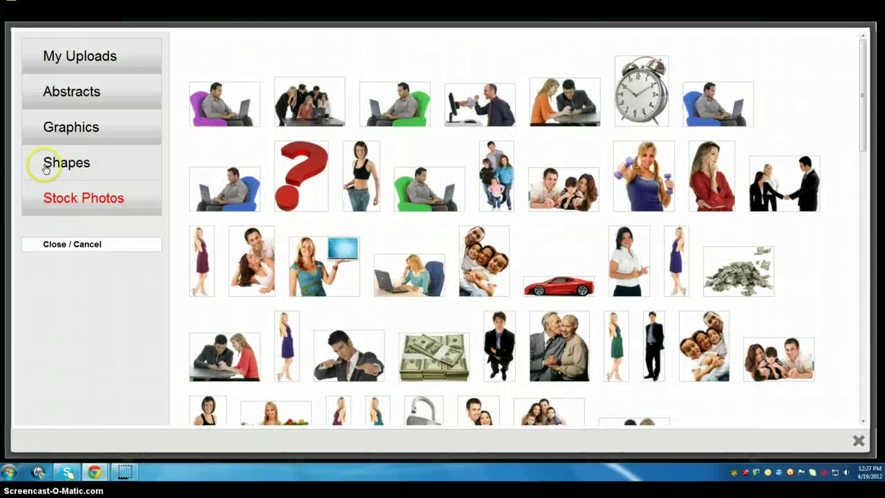
{"action": "left_click", "coordinate": [48, 161]}
{"action": "scroll", "coordinate": [341, 270], "scroll_direction": "down", "scroll_amount": 10}
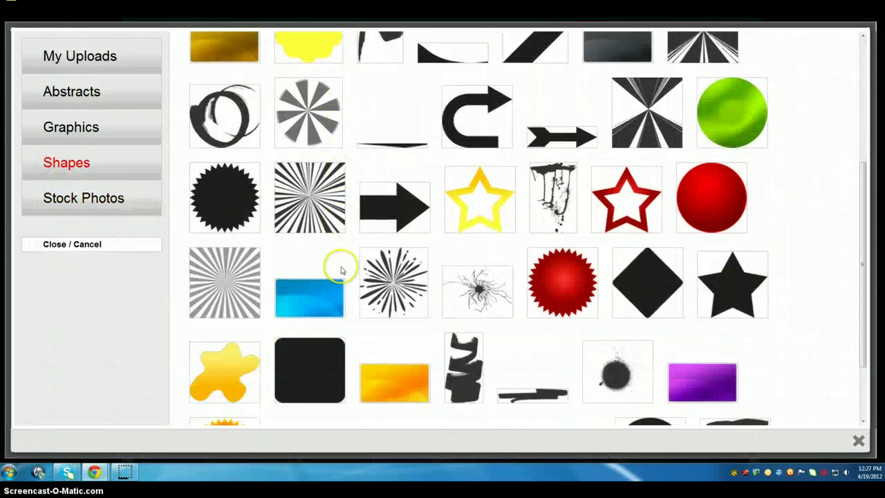
{"action": "scroll", "coordinate": [341, 270], "scroll_direction": "up", "scroll_amount": 10}
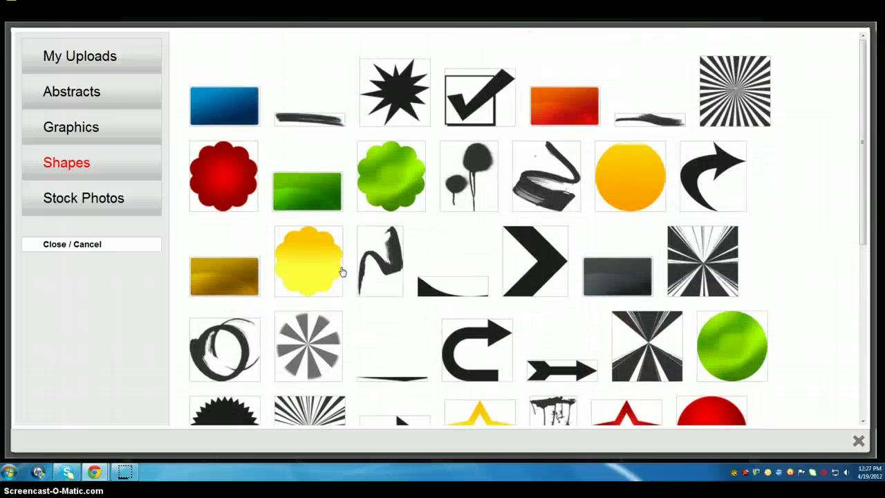
Look through Graphics and Abstracts, ending on the Graphics badges
{"action": "left_click", "coordinate": [78, 131]}
{"action": "left_click", "coordinate": [72, 130]}
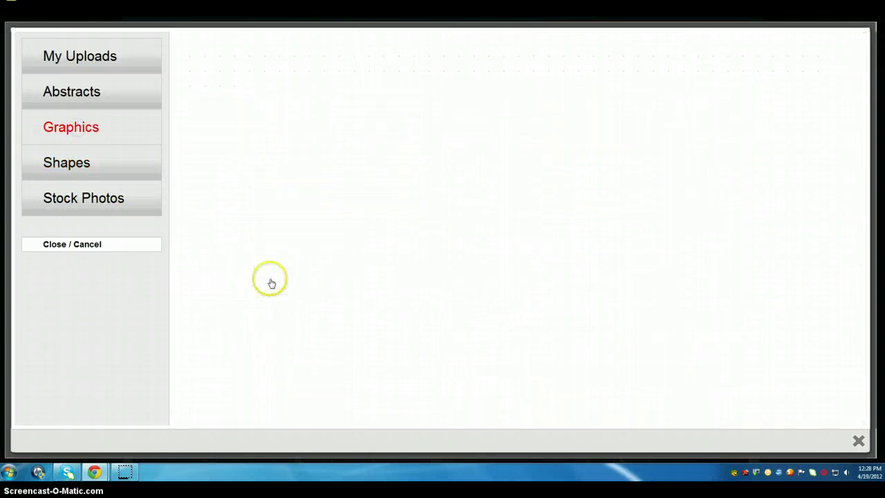
{"action": "scroll", "coordinate": [455, 266], "scroll_direction": "down", "scroll_amount": 3}
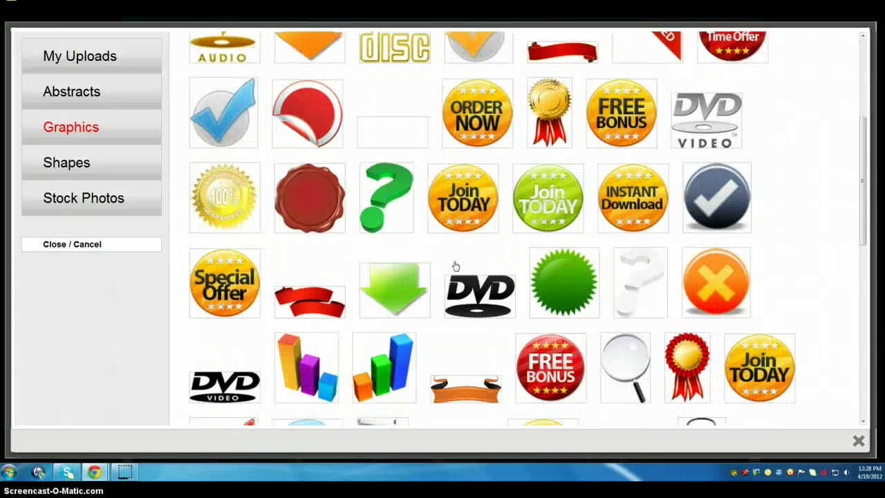
{"action": "scroll", "coordinate": [455, 266], "scroll_direction": "up", "scroll_amount": 3}
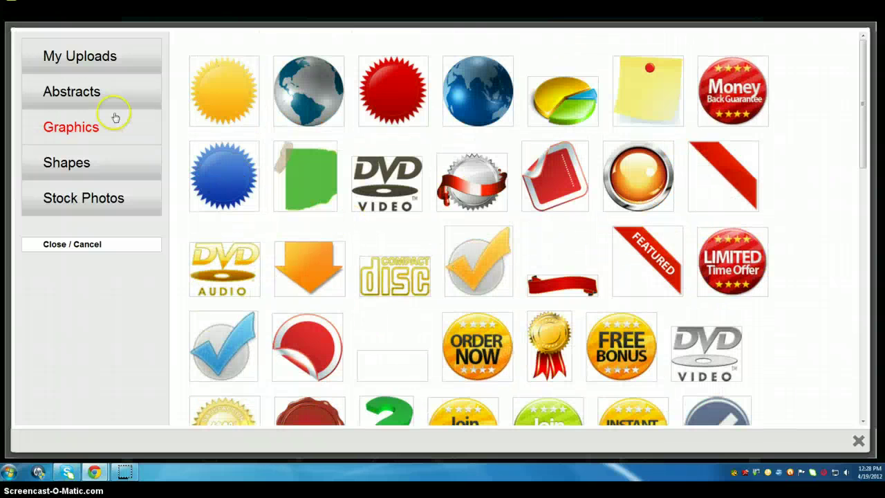
{"action": "left_click", "coordinate": [71, 91]}
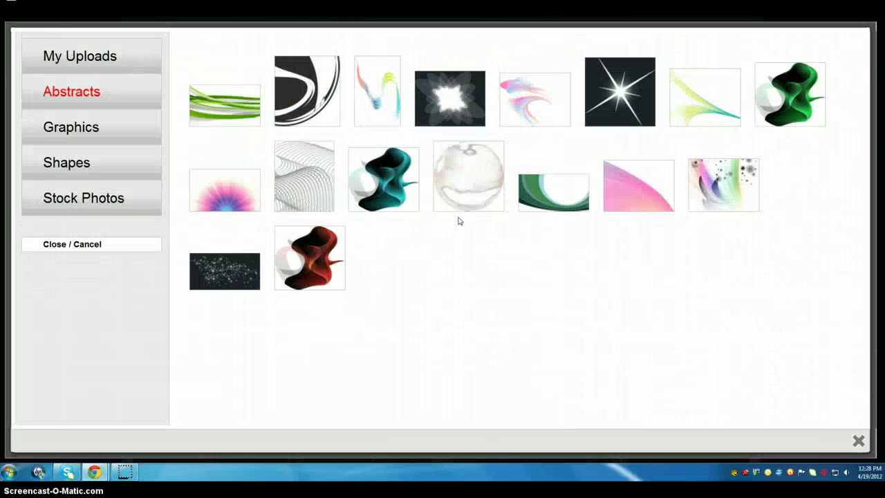
{"action": "left_click", "coordinate": [91, 132]}
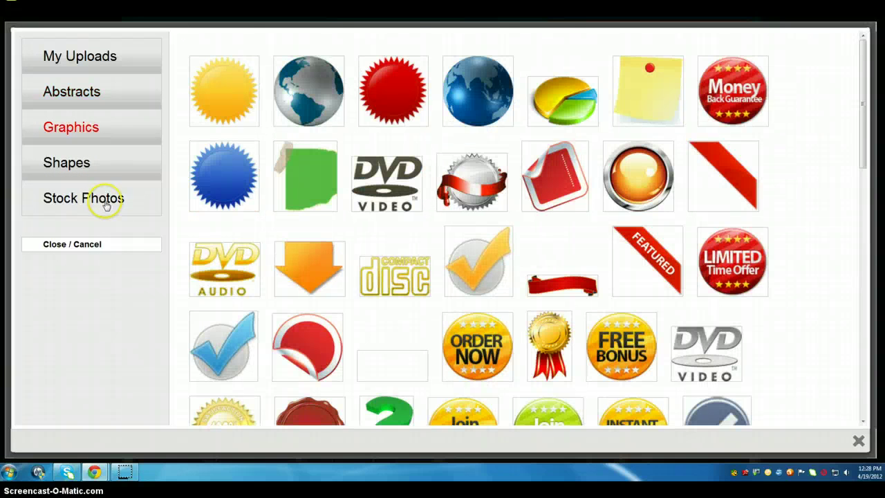
{"action": "scroll", "coordinate": [461, 256], "scroll_direction": "down", "scroll_amount": 5}
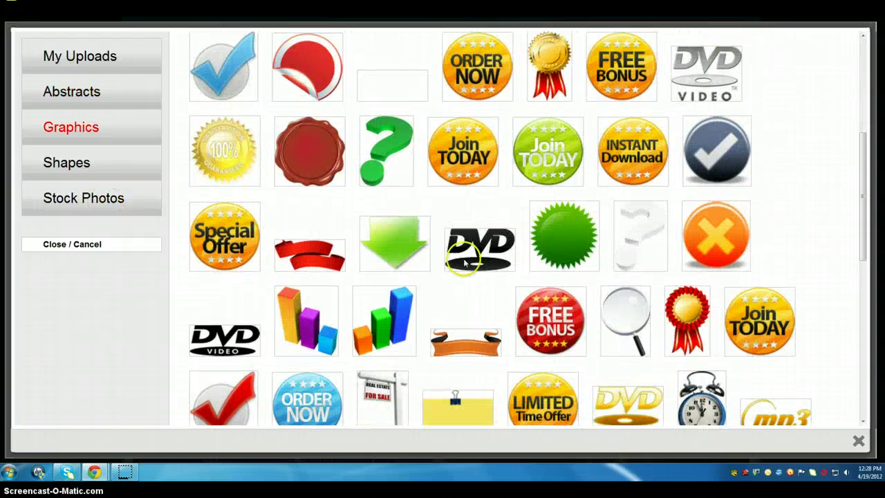
{"action": "scroll", "coordinate": [464, 261], "scroll_direction": "down", "scroll_amount": 2}
{"action": "scroll", "coordinate": [464, 261], "scroll_direction": "down", "scroll_amount": 1}
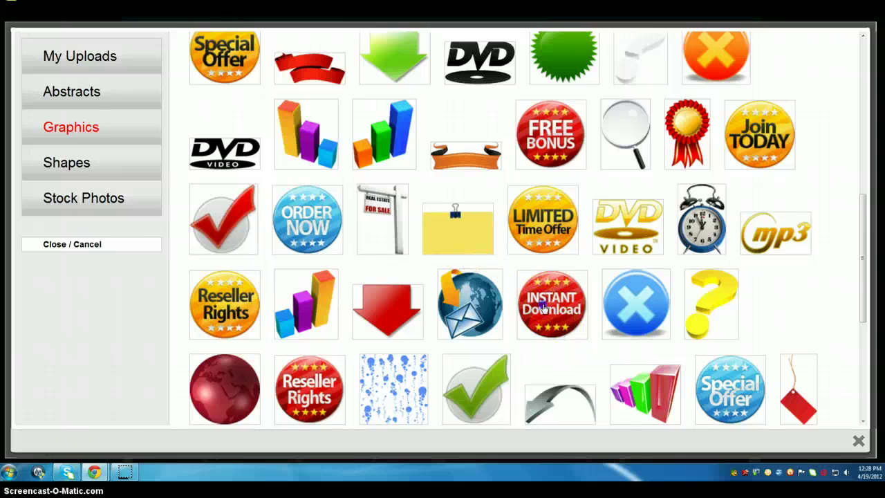
Drop the INSTANT Download badge onto the cover
{"action": "left_click", "coordinate": [544, 307]}
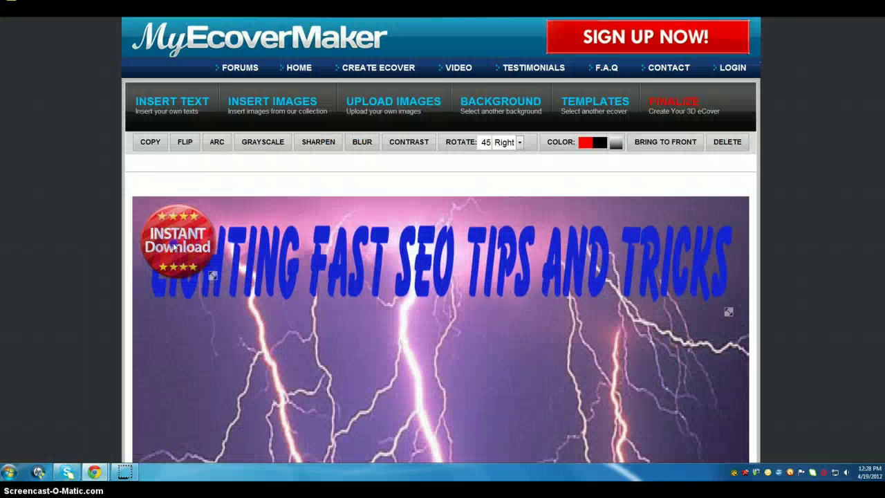
{"action": "left_click_drag", "start_coordinate": [176, 246], "coordinate": [503, 401]}
{"action": "scroll", "coordinate": [331, 355], "scroll_direction": "down", "scroll_amount": 4}
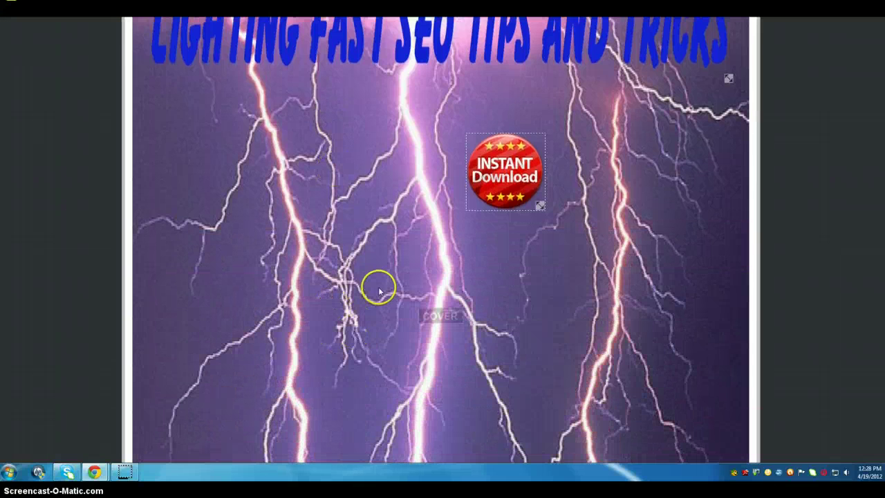
{"action": "scroll", "coordinate": [379, 290], "scroll_direction": "down", "scroll_amount": 1}
{"action": "left_click_drag", "start_coordinate": [502, 96], "coordinate": [652, 342]}
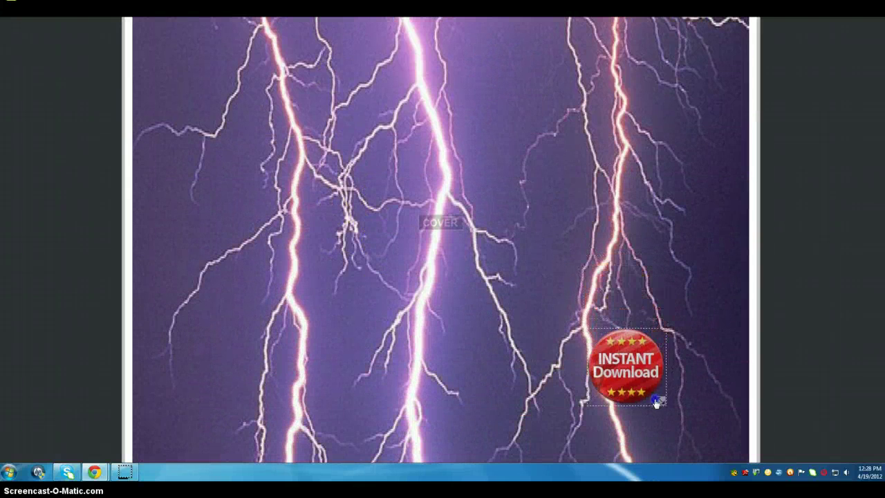
Enlarge the badge and position it on the right side over the lightning
{"action": "left_click_drag", "start_coordinate": [656, 402], "coordinate": [666, 419]}
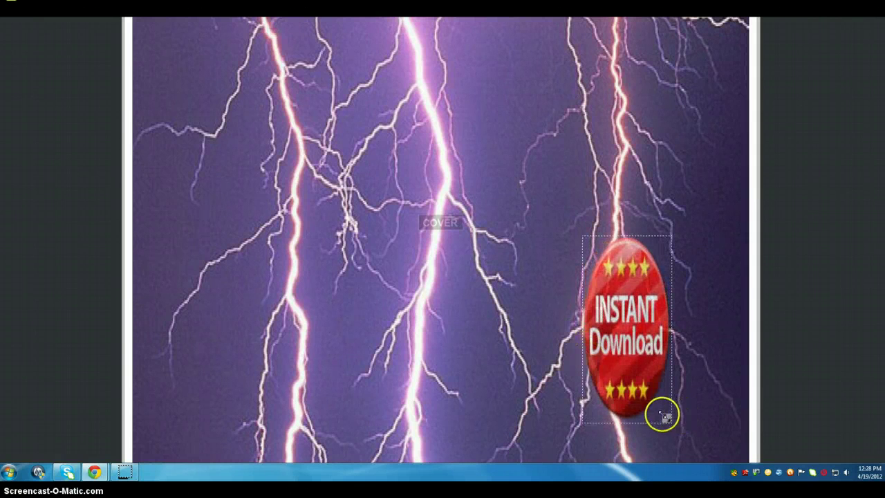
{"action": "left_click_drag", "start_coordinate": [666, 418], "coordinate": [731, 412]}
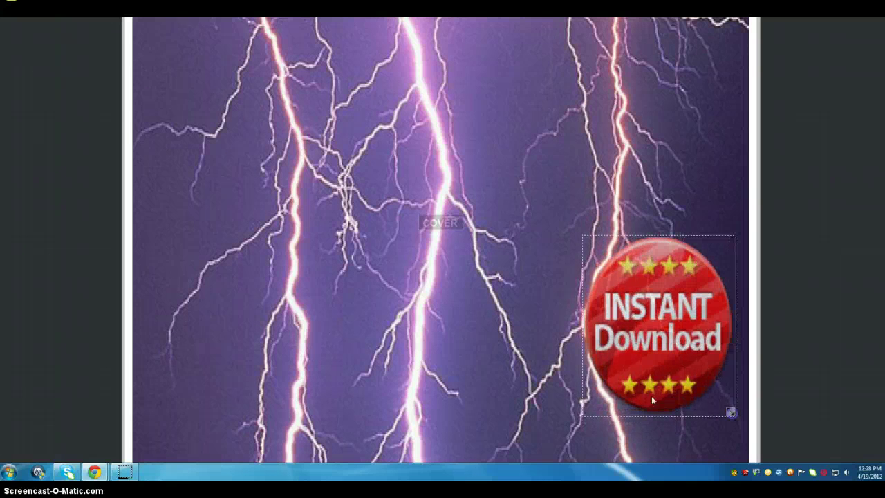
{"action": "left_click_drag", "start_coordinate": [671, 336], "coordinate": [600, 334]}
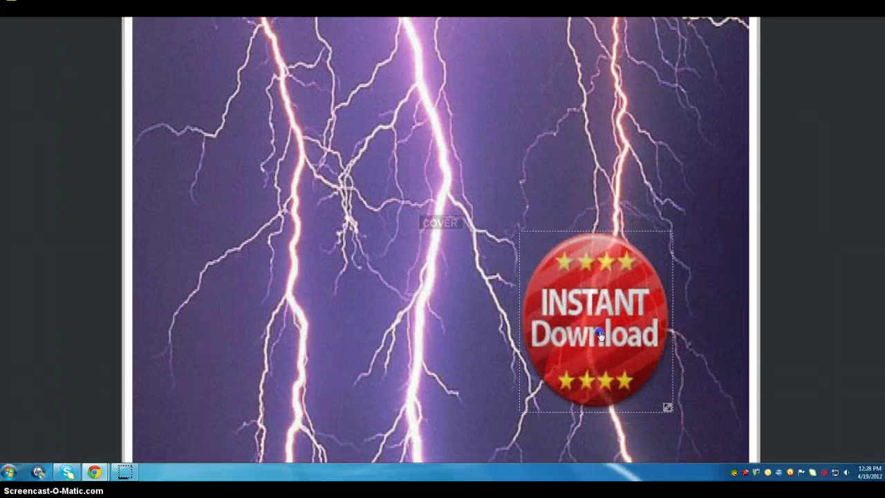
{"action": "scroll", "coordinate": [440, 311], "scroll_direction": "down", "scroll_amount": 3}
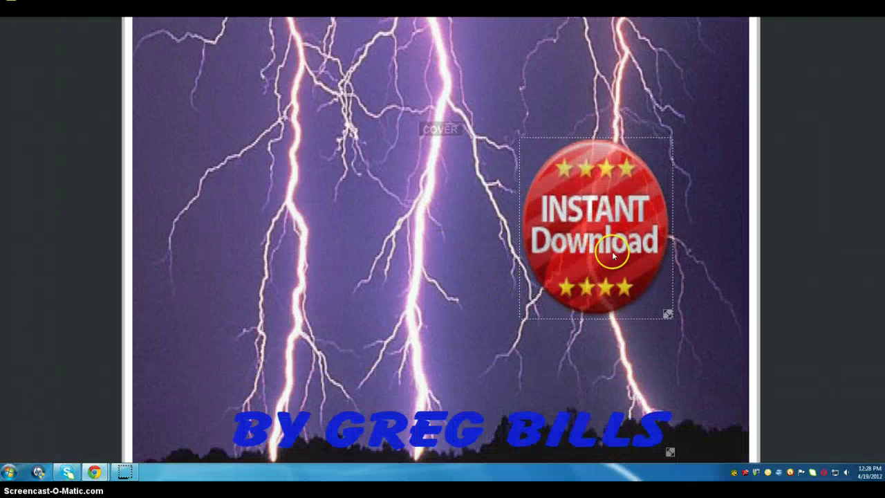
{"action": "left_click_drag", "start_coordinate": [613, 253], "coordinate": [635, 201]}
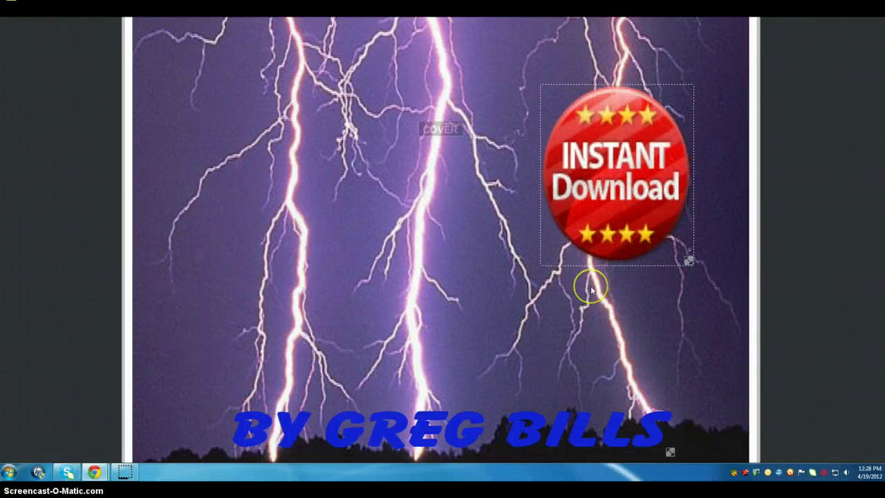
{"action": "scroll", "coordinate": [585, 286], "scroll_direction": "up", "scroll_amount": 3}
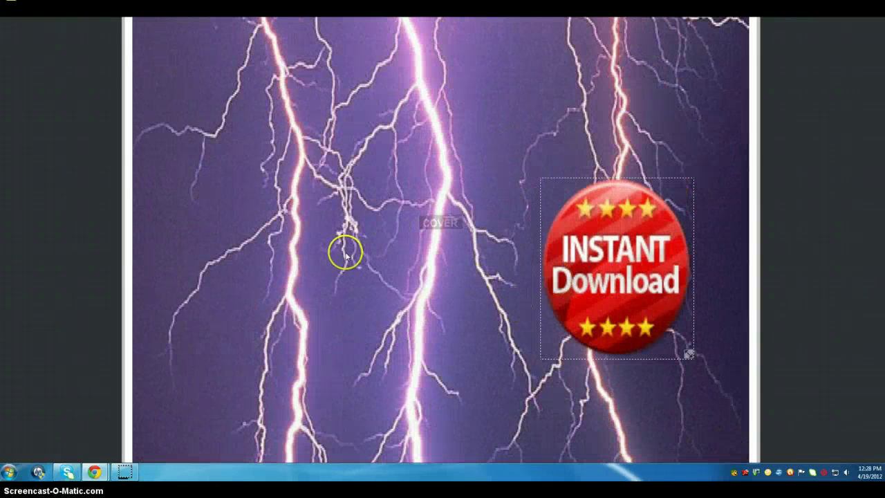
{"action": "scroll", "coordinate": [362, 245], "scroll_direction": "up", "scroll_amount": 9}
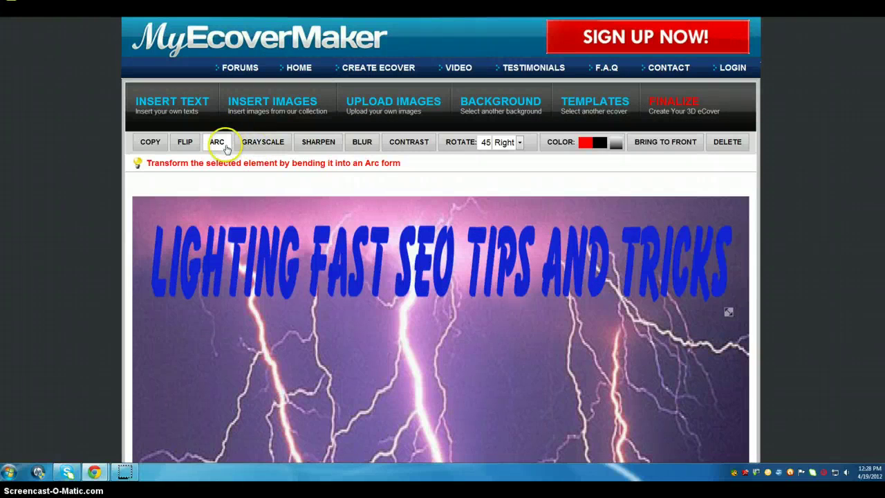
Insert the black arrow from the Shapes images onto the cover
{"action": "left_click", "coordinate": [271, 107]}
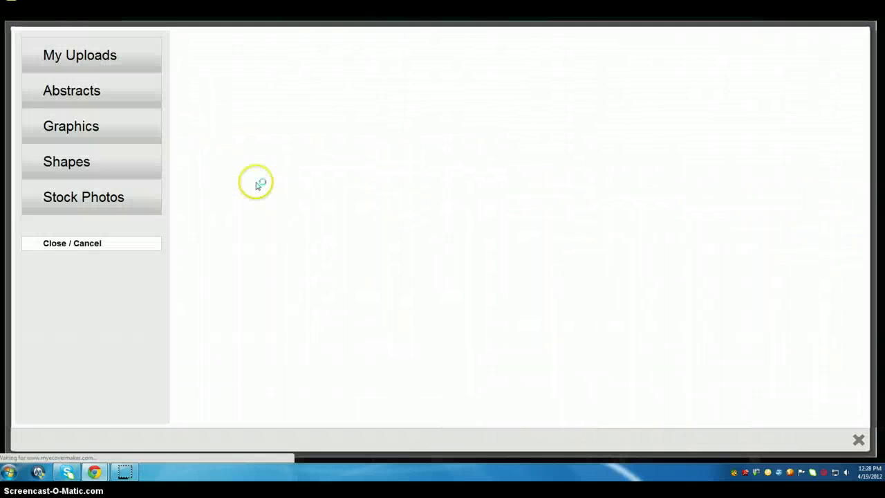
{"action": "left_click", "coordinate": [85, 168]}
{"action": "scroll", "coordinate": [336, 281], "scroll_direction": "down", "scroll_amount": 2}
{"action": "left_click", "coordinate": [564, 232]}
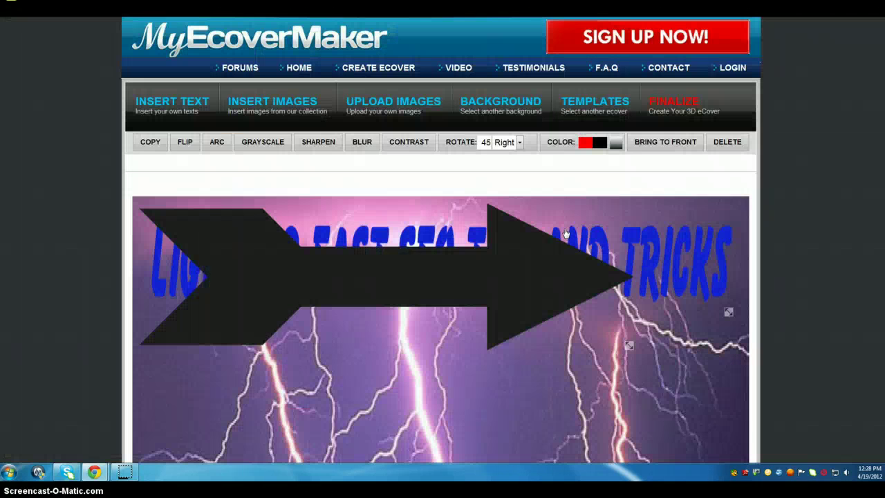
Shrink the arrow and place it left of the badge, pointing at it
{"action": "scroll", "coordinate": [399, 271], "scroll_direction": "down", "scroll_amount": 2}
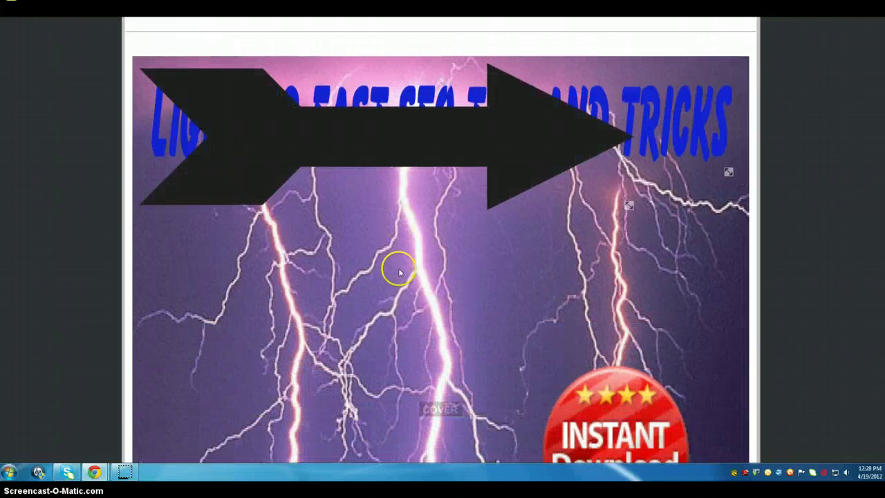
{"action": "left_click_drag", "start_coordinate": [628, 204], "coordinate": [488, 177]}
{"action": "left_click_drag", "start_coordinate": [313, 137], "coordinate": [392, 409]}
{"action": "scroll", "coordinate": [521, 261], "scroll_direction": "down", "scroll_amount": 3}
{"action": "scroll", "coordinate": [521, 260], "scroll_direction": "down", "scroll_amount": 2}
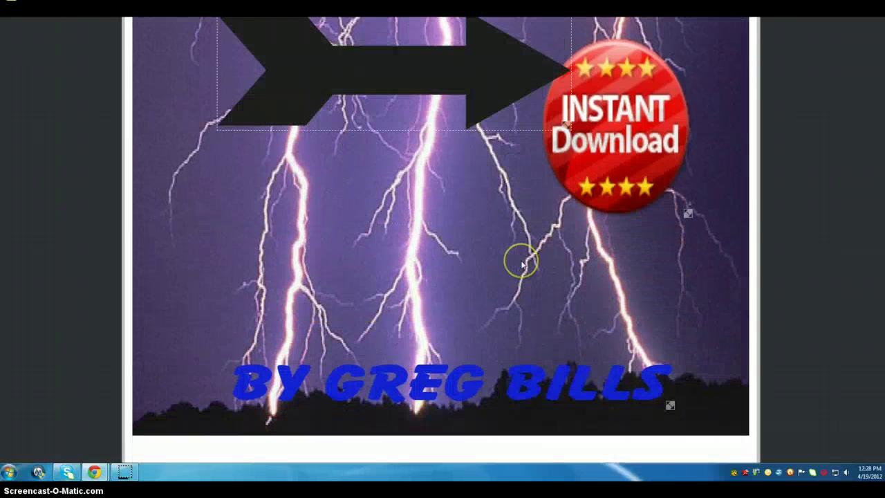
{"action": "left_click_drag", "start_coordinate": [401, 73], "coordinate": [337, 127]}
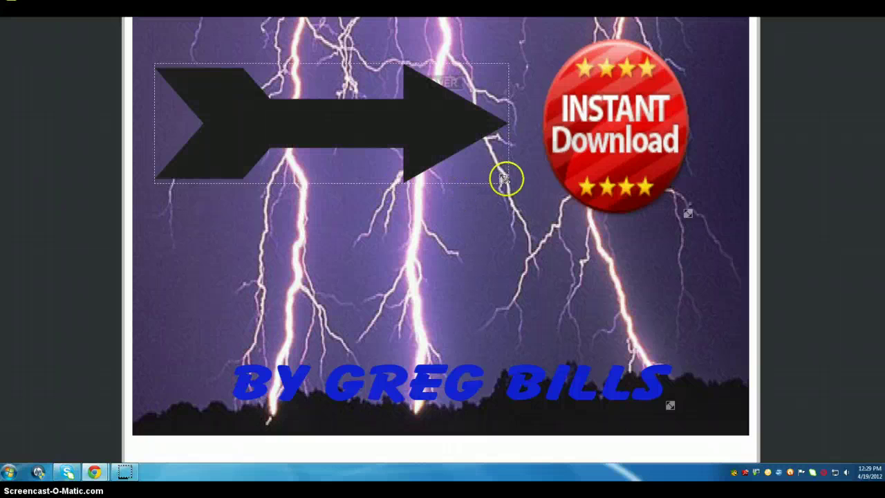
{"action": "left_click_drag", "start_coordinate": [503, 178], "coordinate": [488, 173]}
{"action": "scroll", "coordinate": [488, 215], "scroll_direction": "up", "scroll_amount": 2}
{"action": "scroll", "coordinate": [488, 211], "scroll_direction": "up", "scroll_amount": 3}
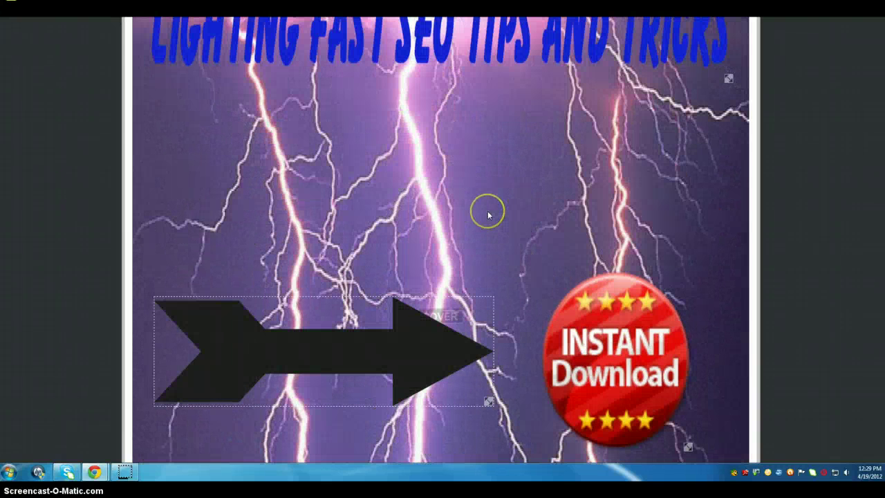
{"action": "scroll", "coordinate": [494, 211], "scroll_direction": "up", "scroll_amount": 2}
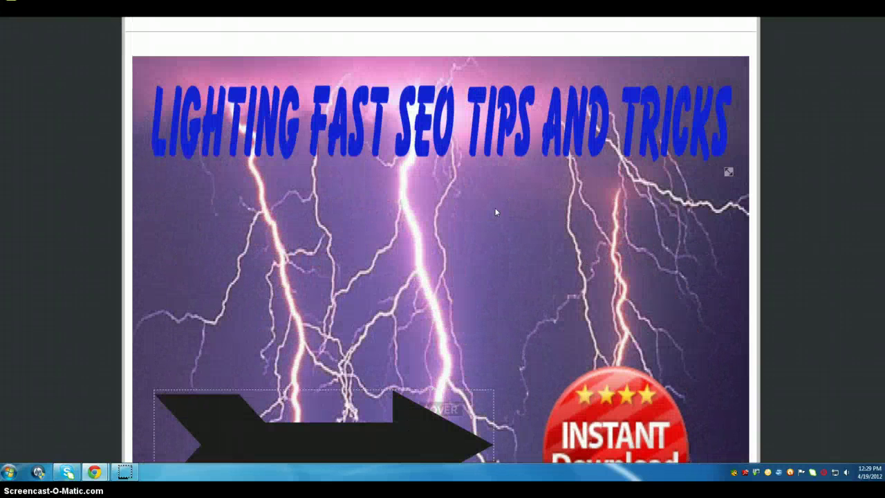
{"action": "scroll", "coordinate": [495, 211], "scroll_direction": "up", "scroll_amount": 2}
{"action": "scroll", "coordinate": [495, 212], "scroll_direction": "down", "scroll_amount": 1}
{"action": "scroll", "coordinate": [495, 212], "scroll_direction": "up", "scroll_amount": 1}
{"action": "scroll", "coordinate": [494, 207], "scroll_direction": "down", "scroll_amount": 3}
Set the arrow's first colour to a bright deep red, giving a red-to-black gradient
{"action": "left_click", "coordinate": [414, 339]}
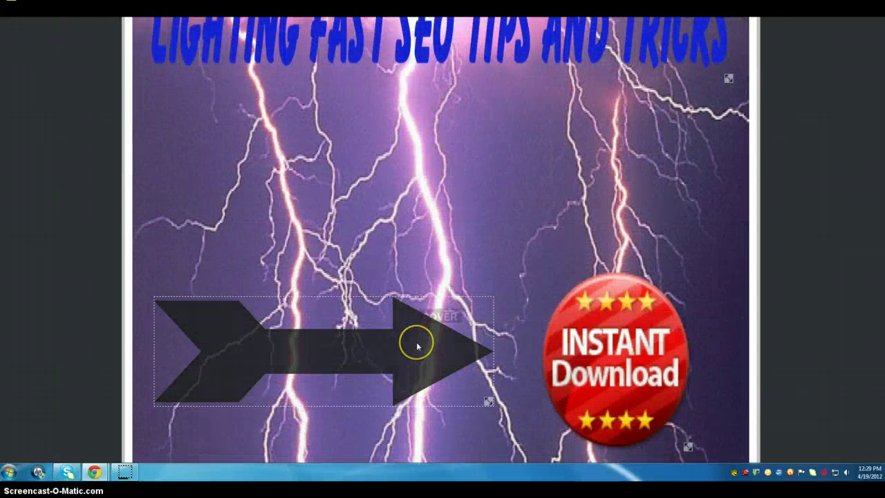
{"action": "scroll", "coordinate": [478, 312], "scroll_direction": "up", "scroll_amount": 3}
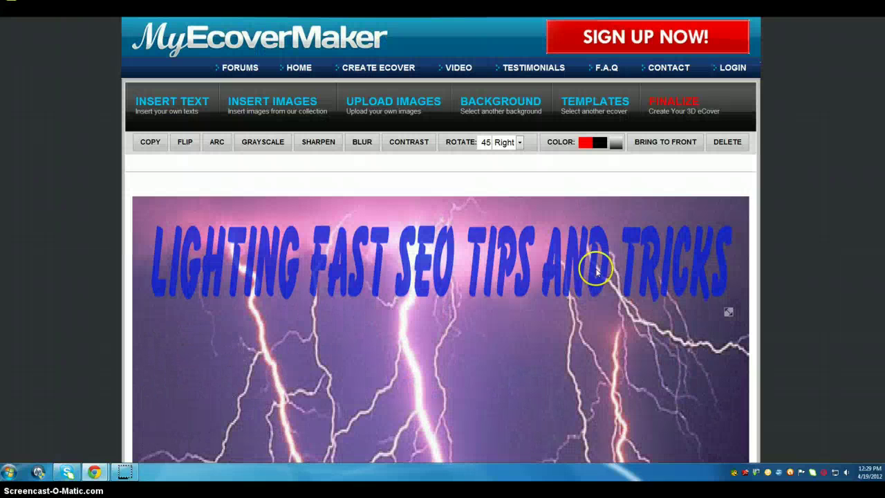
{"action": "left_click", "coordinate": [585, 144]}
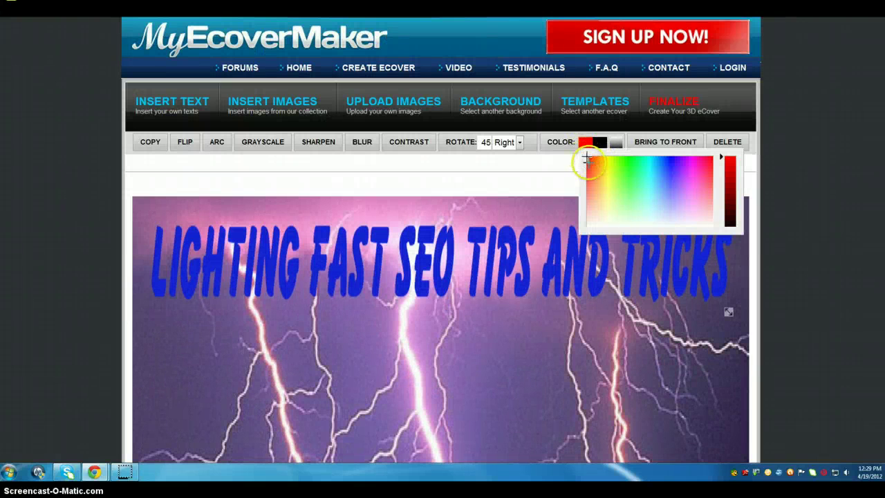
{"action": "left_click", "coordinate": [586, 157]}
{"action": "left_click", "coordinate": [630, 179]}
{"action": "left_click_drag", "start_coordinate": [644, 178], "coordinate": [586, 172]}
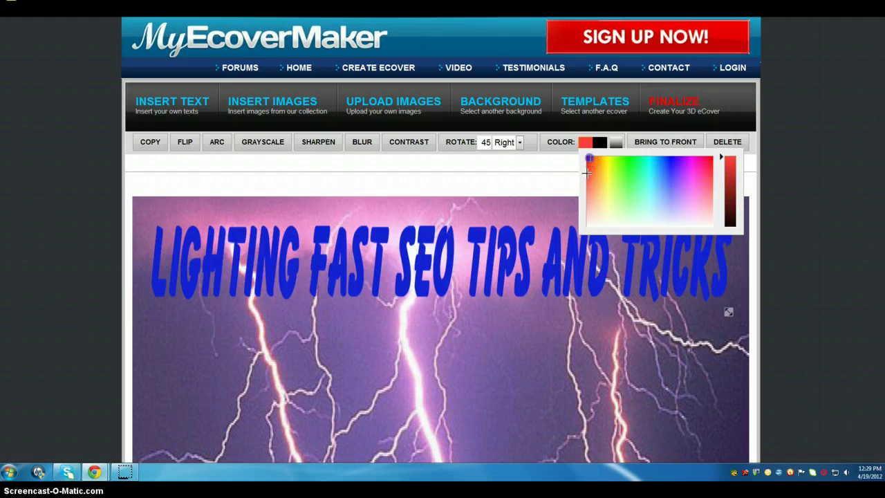
{"action": "left_click_drag", "start_coordinate": [586, 174], "coordinate": [589, 163]}
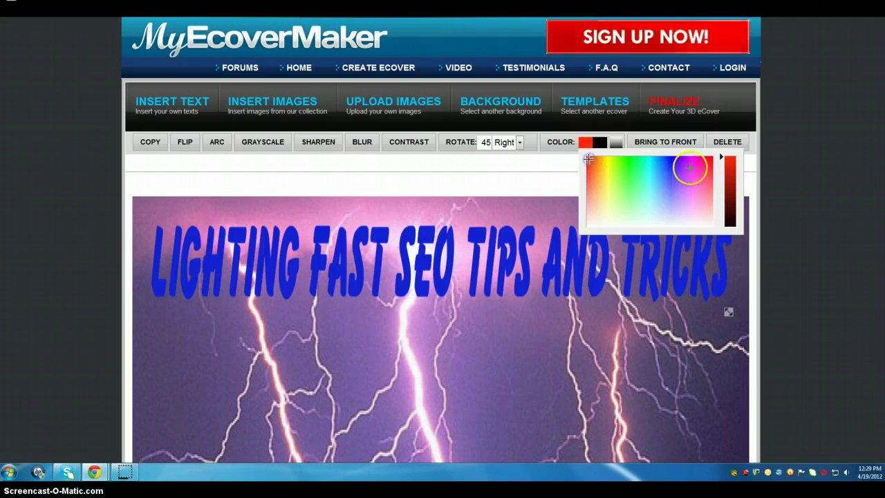
{"action": "scroll", "coordinate": [617, 179], "scroll_direction": "down", "scroll_amount": 1}
{"action": "scroll", "coordinate": [617, 179], "scroll_direction": "up", "scroll_amount": 1}
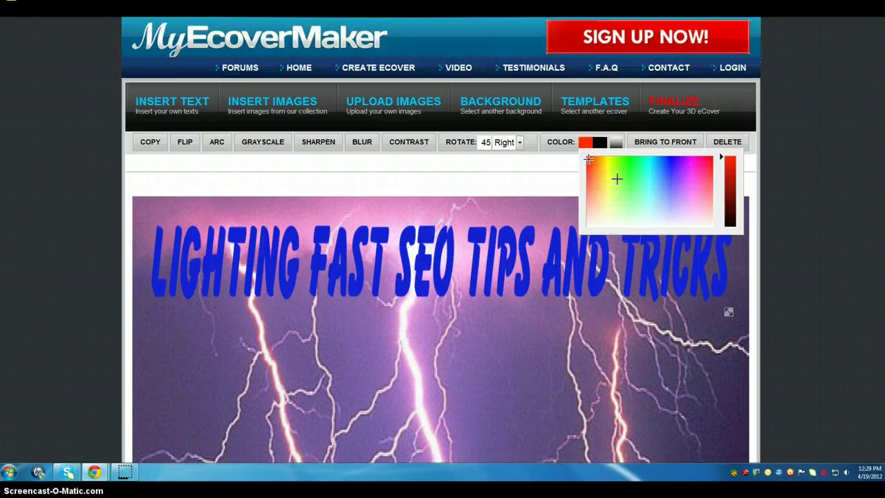
{"action": "left_click", "coordinate": [555, 143]}
{"action": "scroll", "coordinate": [545, 180], "scroll_direction": "down", "scroll_amount": 5}
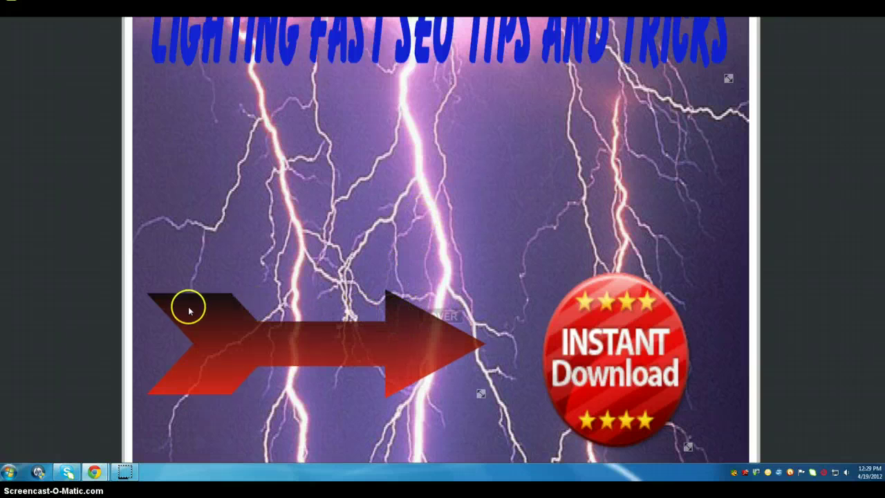
{"action": "scroll", "coordinate": [442, 316], "scroll_direction": "up", "scroll_amount": 5}
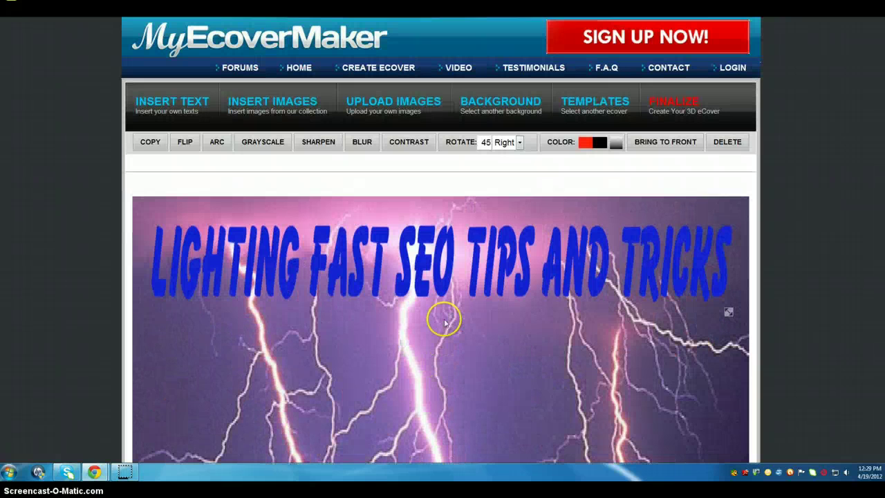
Pick a bright yellow as the arrow's second colour
{"action": "left_click", "coordinate": [599, 143]}
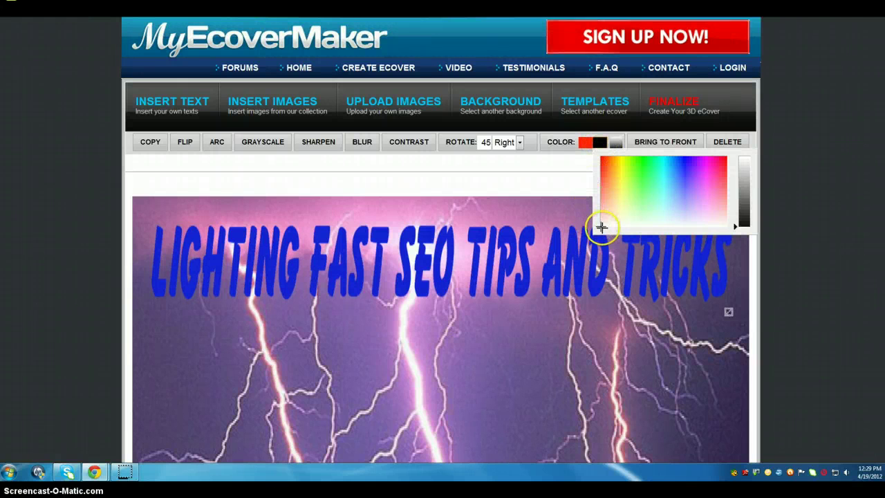
{"action": "left_click", "coordinate": [609, 200]}
{"action": "left_click_drag", "start_coordinate": [606, 202], "coordinate": [621, 171]}
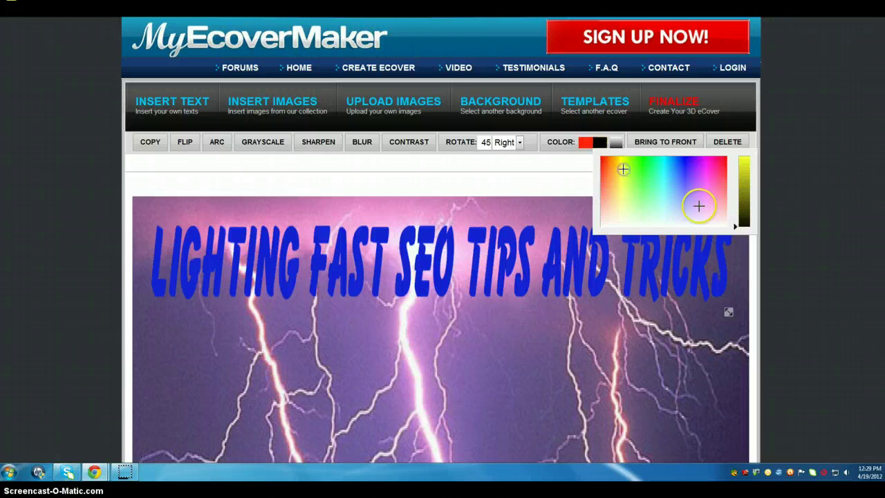
{"action": "left_click", "coordinate": [730, 226]}
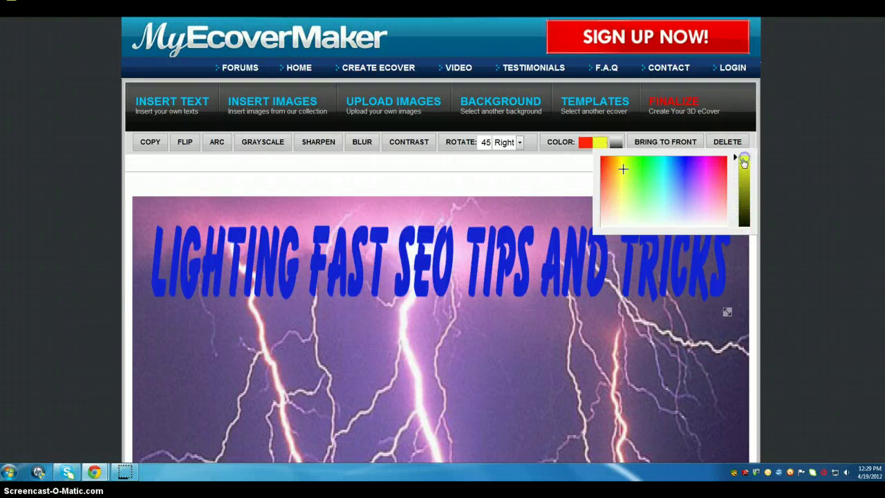
{"action": "left_click", "coordinate": [612, 178]}
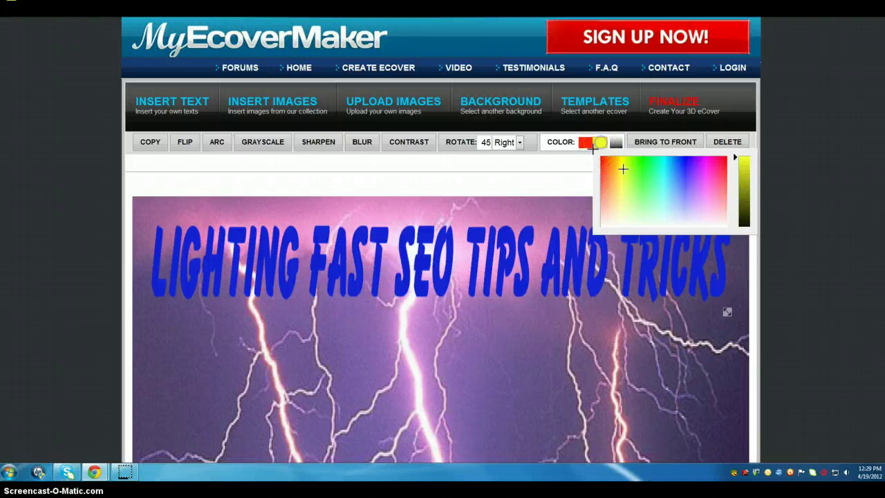
Nudge the arrow slightly right and apply the yellow, making a yellow-to-red gradient
{"action": "left_click", "coordinate": [475, 291]}
{"action": "scroll", "coordinate": [474, 291], "scroll_direction": "down", "scroll_amount": 3}
{"action": "left_click", "coordinate": [391, 347]}
{"action": "mouse_move", "coordinate": [436, 347]}
{"action": "left_mouse_down"}
{"action": "mouse_move", "coordinate": [408, 347]}
{"action": "mouse_move", "coordinate": [443, 345]}
{"action": "left_mouse_up"}
{"action": "left_click", "coordinate": [517, 316]}
{"action": "scroll", "coordinate": [525, 312], "scroll_direction": "up", "scroll_amount": 3}
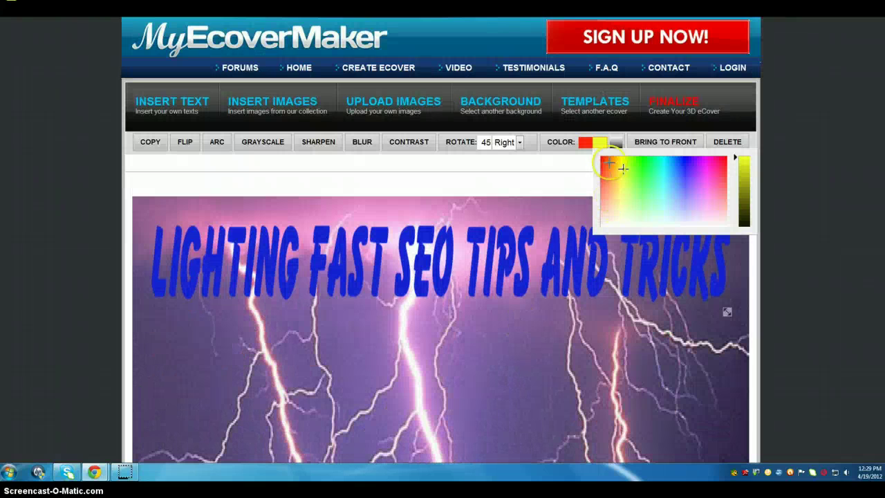
{"action": "left_click", "coordinate": [603, 145]}
{"action": "left_click", "coordinate": [557, 144]}
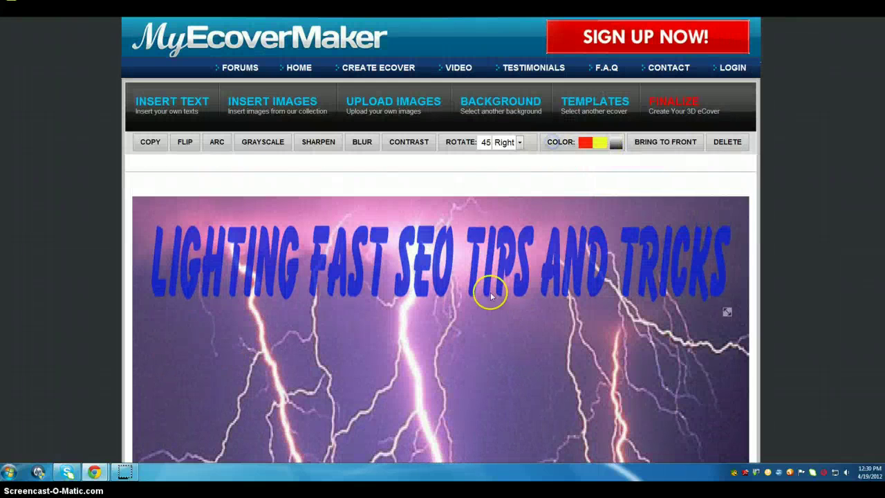
{"action": "scroll", "coordinate": [488, 302], "scroll_direction": "down", "scroll_amount": 1}
{"action": "scroll", "coordinate": [489, 305], "scroll_direction": "down", "scroll_amount": 4}
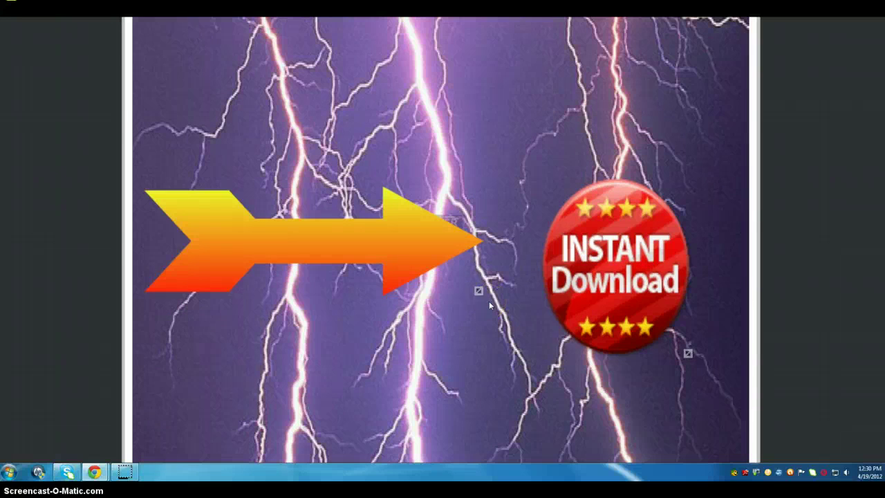
{"action": "scroll", "coordinate": [488, 300], "scroll_direction": "up", "scroll_amount": 5}
Start a new text element, replacing the placeholder with '5 Day Crash Course' and 'FREE'
{"action": "left_click", "coordinate": [408, 279]}
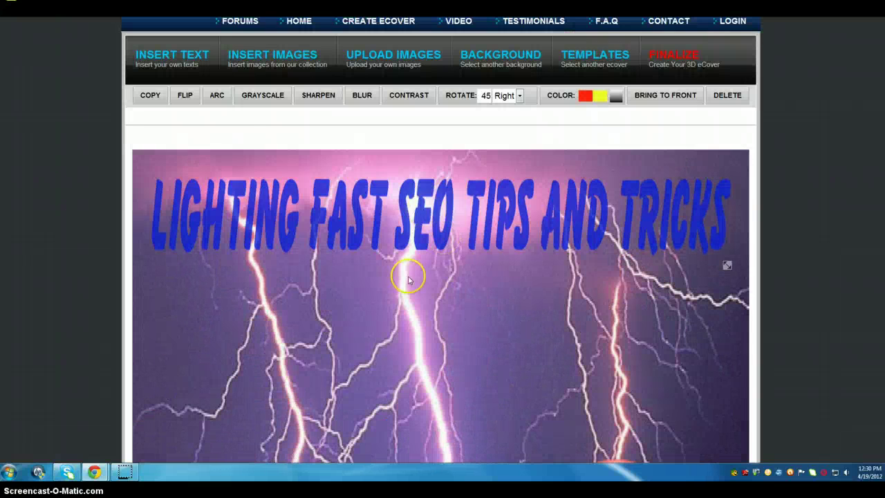
{"action": "left_click", "coordinate": [170, 57]}
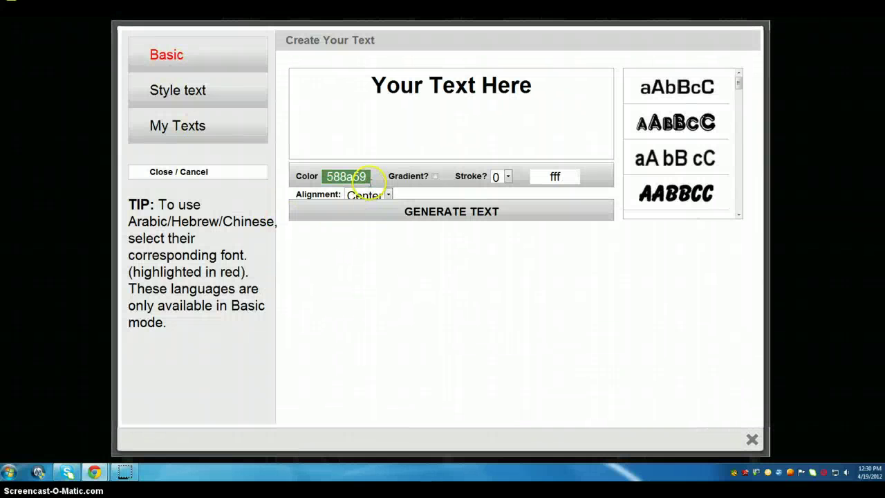
{"action": "left_click", "coordinate": [533, 83]}
{"action": "key", "text": "BackSpace"}
{"action": "key", "text": "BackSpace"}
{"action": "key", "text": "BackSpace"}
{"action": "key", "text": "BackSpace"}
{"action": "key", "text": "BackSpace"}
{"action": "key", "text": "BackSpace"}
{"action": "key", "text": "BackSpace"}
{"action": "key", "text": "BackSpace"}
{"action": "key", "text": "BackSpace"}
{"action": "key", "text": "BackSpace"}
{"action": "key", "text": "BackSpace"}
{"action": "key", "text": "BackSpace"}
{"action": "key", "text": "BackSpace"}
{"action": "key", "text": "BackSpace"}
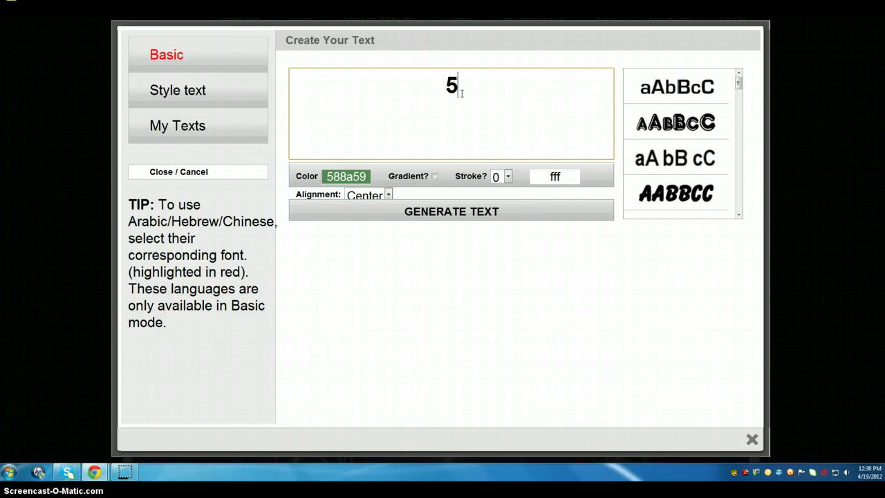
{"action": "type", "text": "Day Cra"}
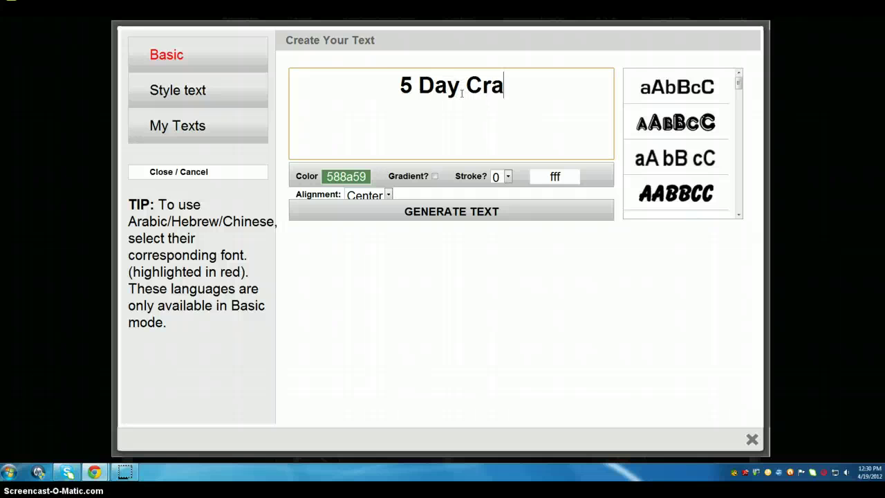
{"action": "type", "text": "sh C"}
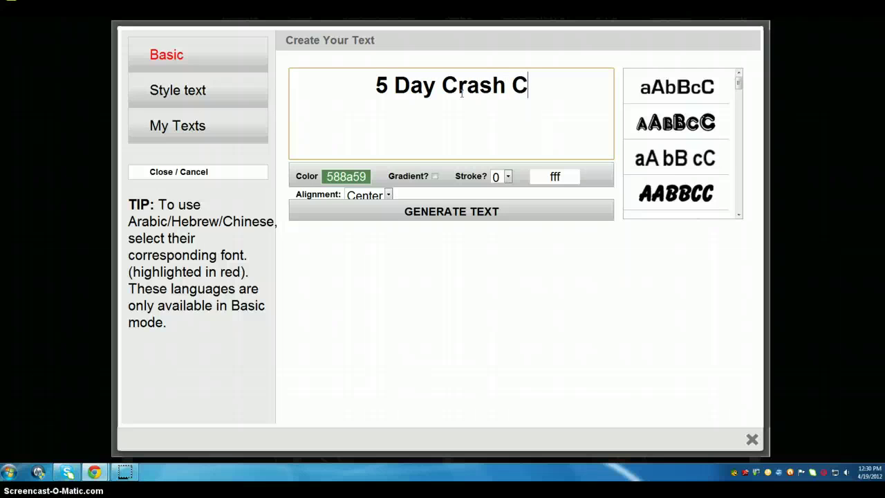
{"action": "type", "text": "our"}
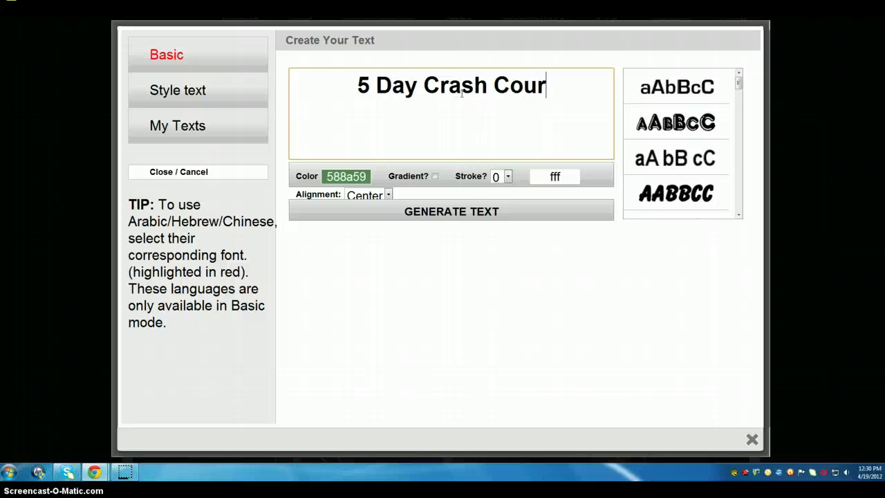
{"action": "type", "text": "se "}
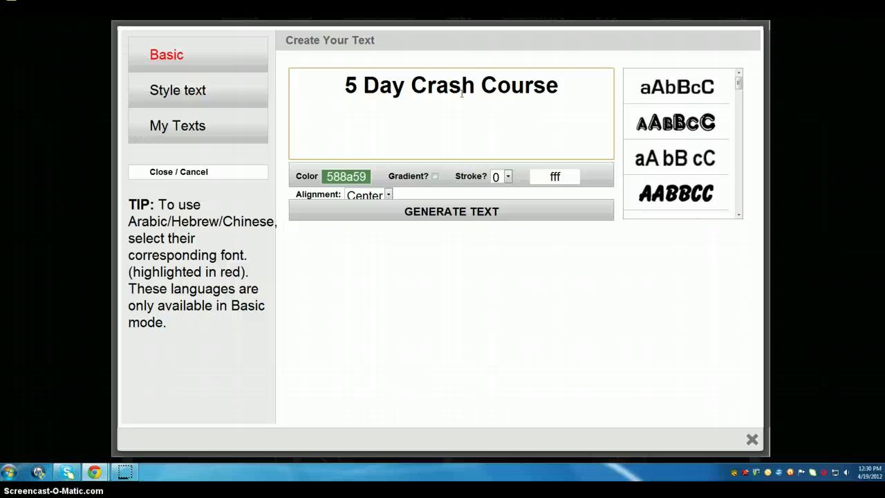
{"action": "type", "text": "FREE"}
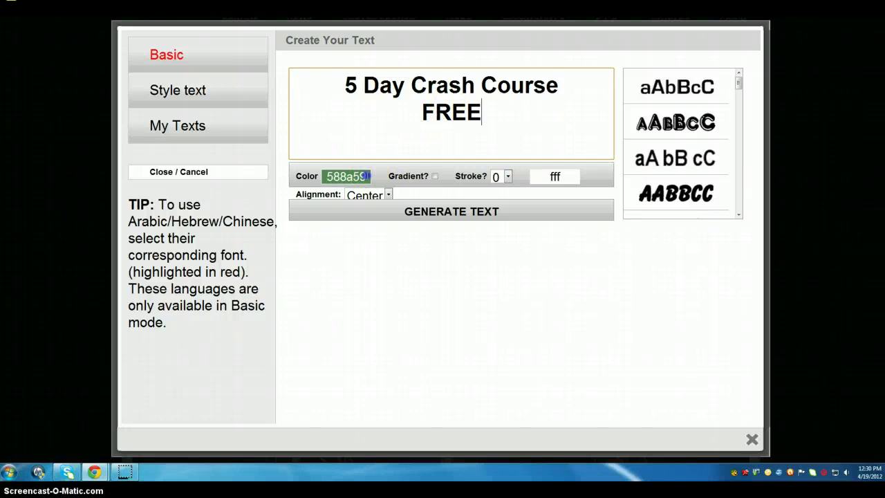
Colour the text blue 3226D4, choose the heavy bold AABBCC font, and generate it
{"action": "left_click", "coordinate": [356, 176]}
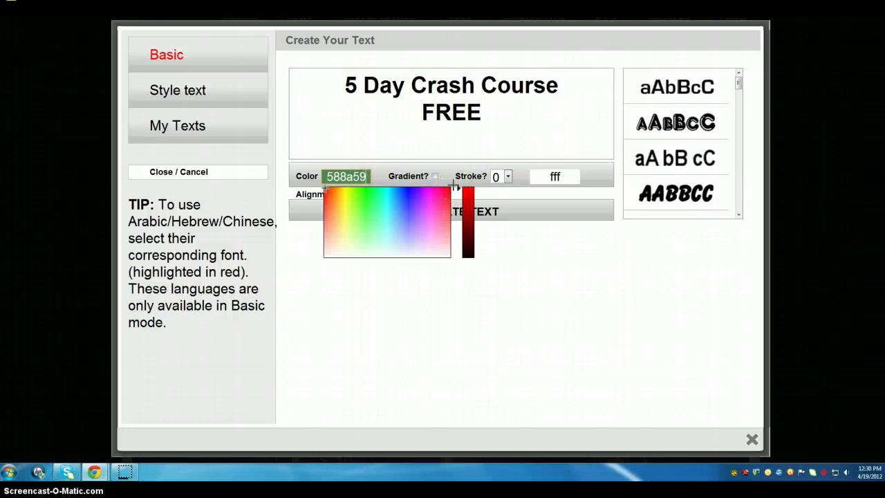
{"action": "left_click", "coordinate": [387, 232]}
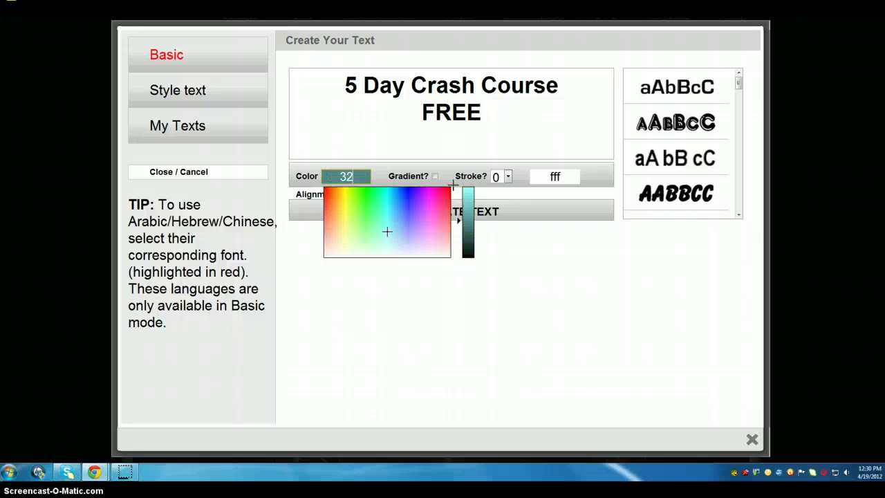
{"action": "type", "text": "26d"}
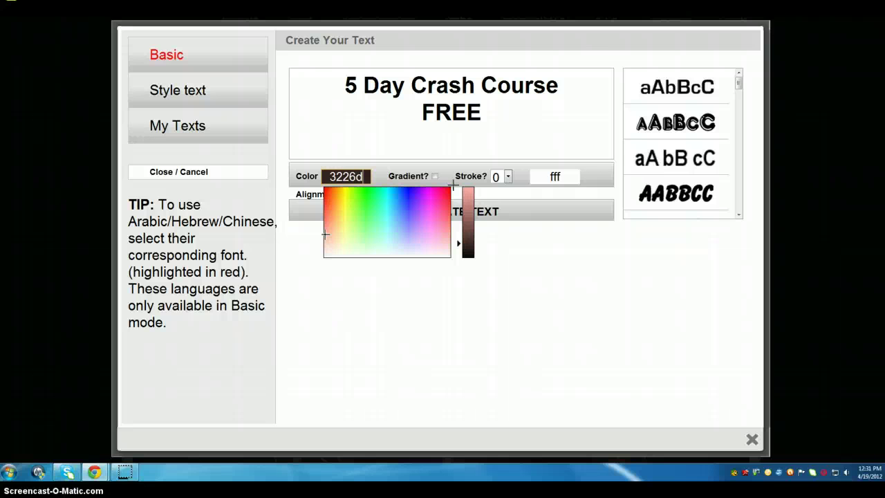
{"action": "type", "text": "4"}
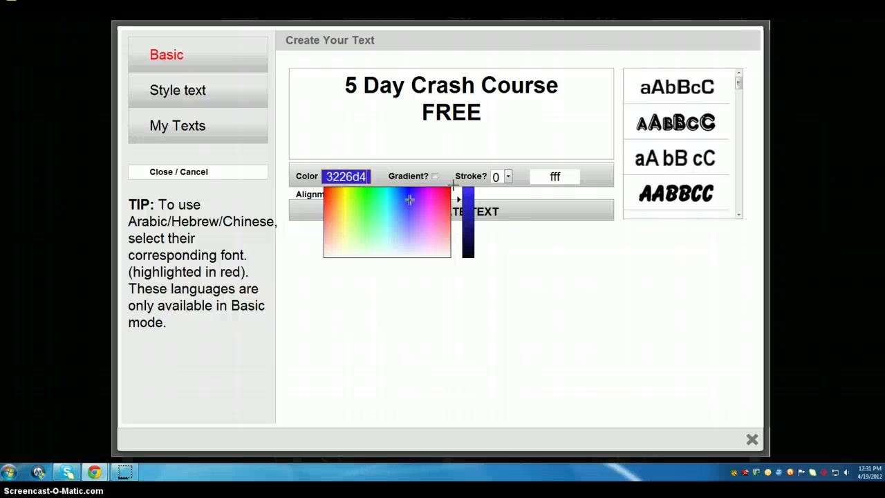
{"action": "left_click", "coordinate": [547, 339]}
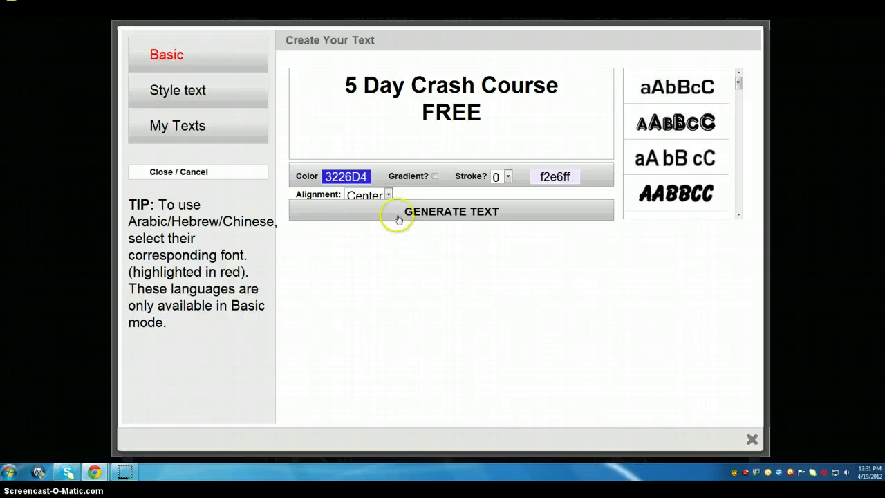
{"action": "left_click", "coordinate": [681, 194]}
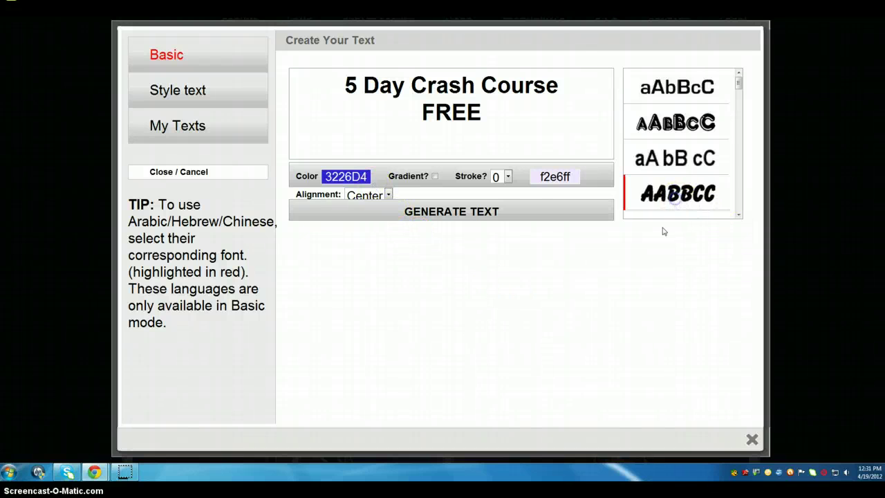
{"action": "left_click", "coordinate": [452, 212]}
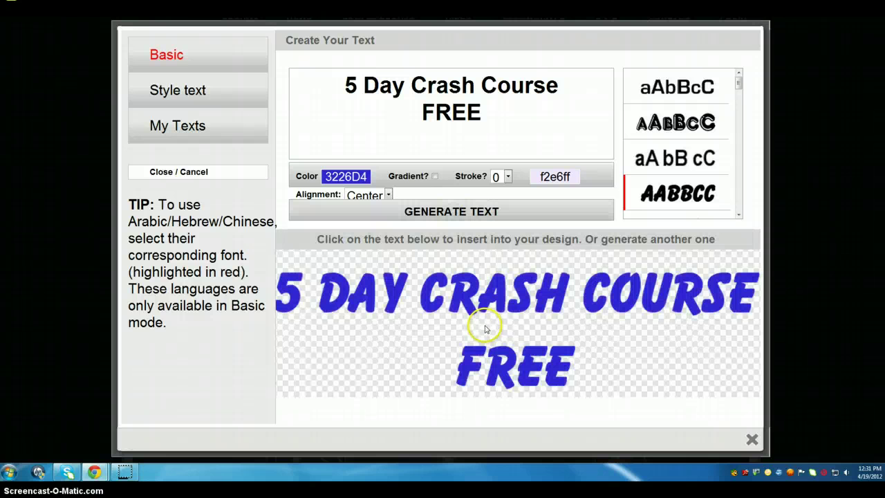
Insert the crash course text, shrink it, and place it beneath the main title
{"action": "left_click", "coordinate": [501, 364]}
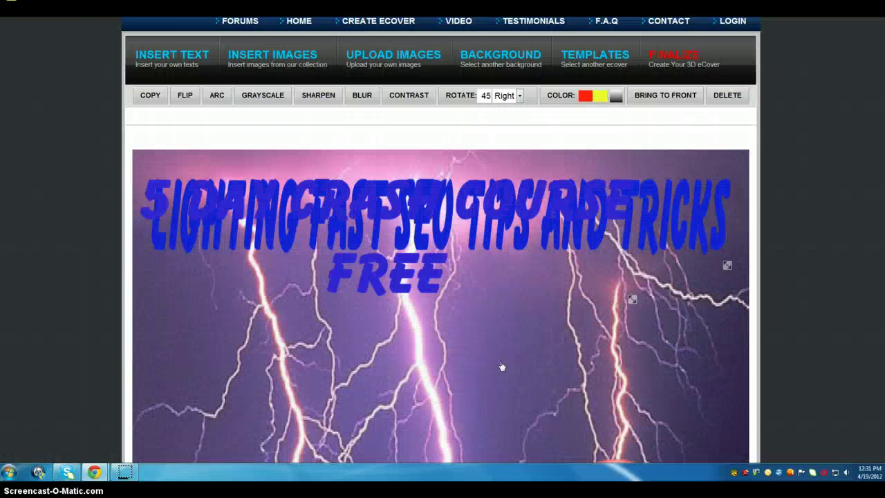
{"action": "left_click_drag", "start_coordinate": [364, 207], "coordinate": [443, 379]}
{"action": "left_click", "coordinate": [499, 370]}
{"action": "scroll", "coordinate": [500, 373], "scroll_direction": "down", "scroll_amount": 2}
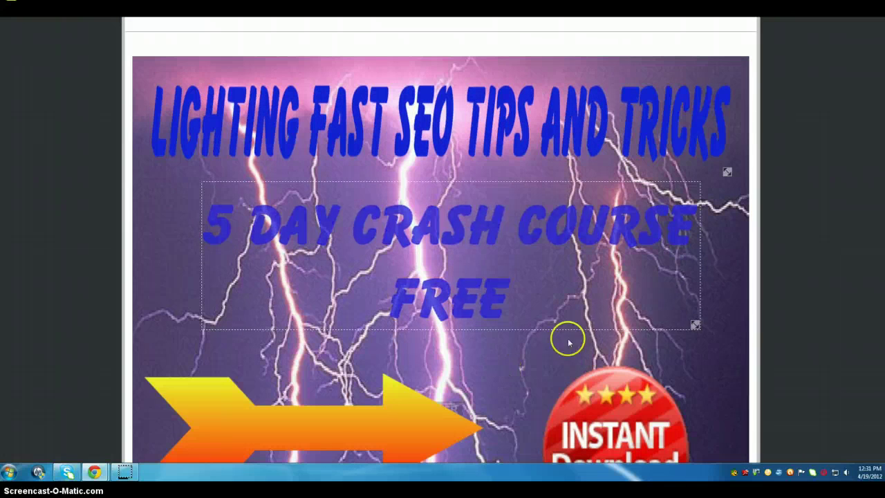
{"action": "left_click_drag", "start_coordinate": [696, 325], "coordinate": [684, 296]}
{"action": "left_click", "coordinate": [427, 280]}
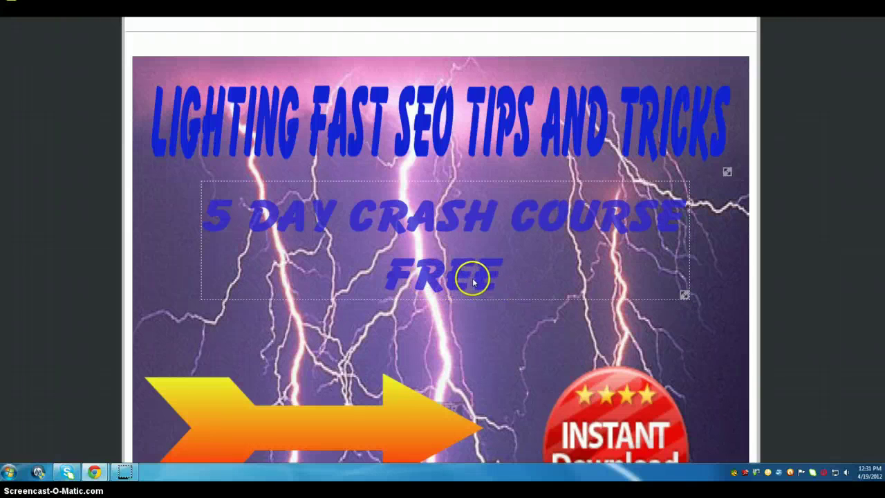
{"action": "left_click", "coordinate": [460, 304]}
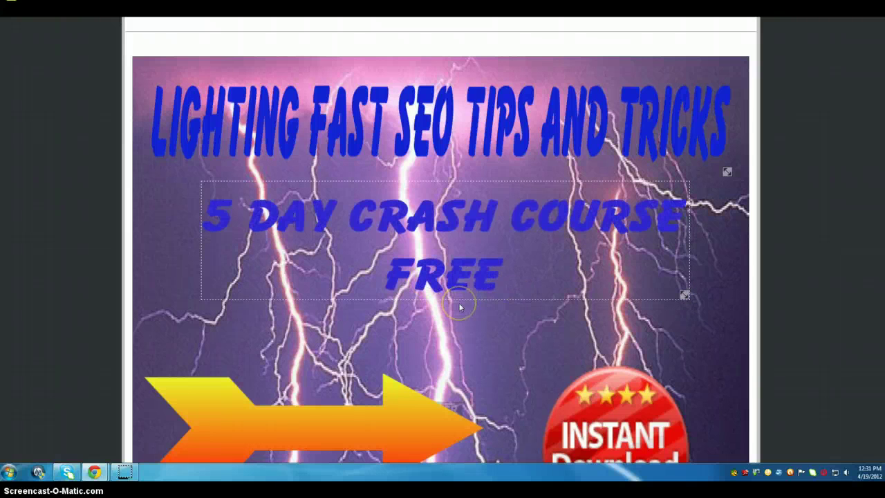
{"action": "scroll", "coordinate": [460, 306], "scroll_direction": "up", "scroll_amount": 2}
{"action": "scroll", "coordinate": [542, 318], "scroll_direction": "down", "scroll_amount": 8}
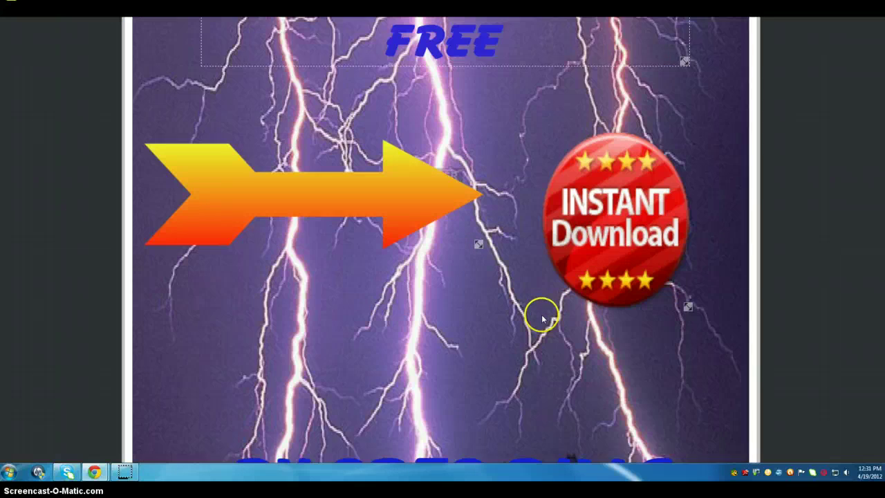
{"action": "scroll", "coordinate": [543, 319], "scroll_direction": "up", "scroll_amount": 1}
{"action": "scroll", "coordinate": [542, 319], "scroll_direction": "up", "scroll_amount": 1}
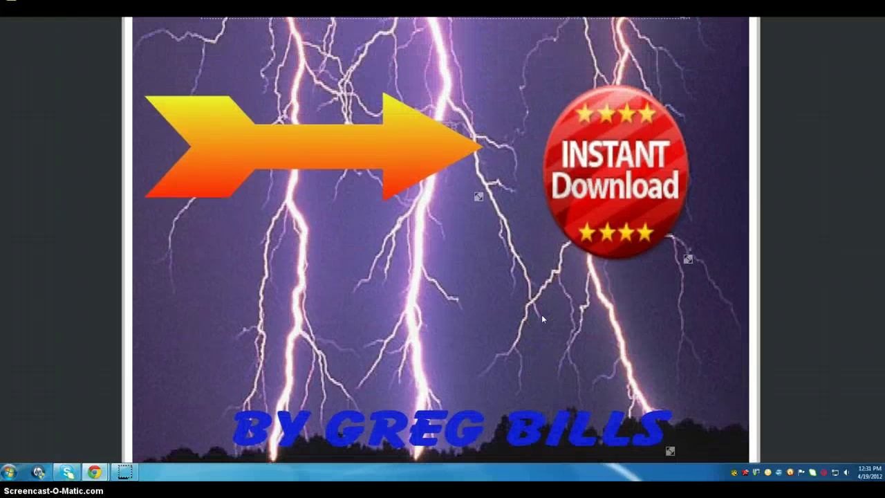
{"action": "scroll", "coordinate": [666, 401], "scroll_direction": "down", "scroll_amount": 2}
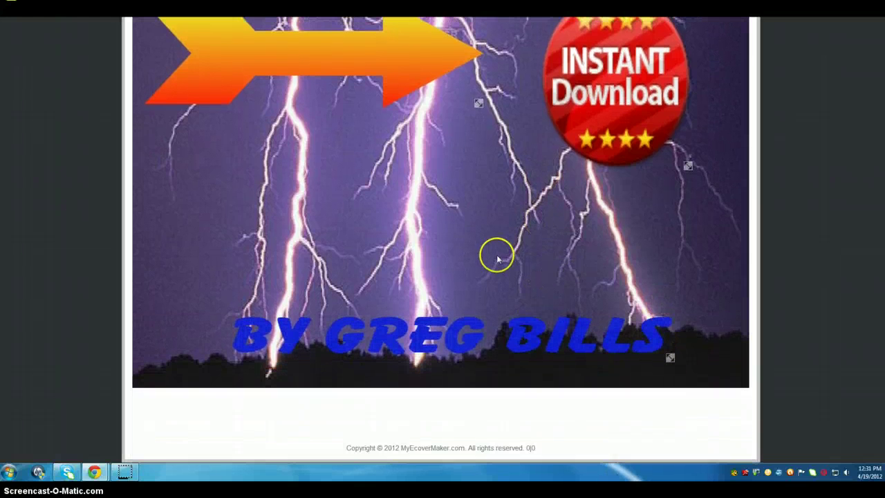
{"action": "scroll", "coordinate": [460, 235], "scroll_direction": "up", "scroll_amount": 6}
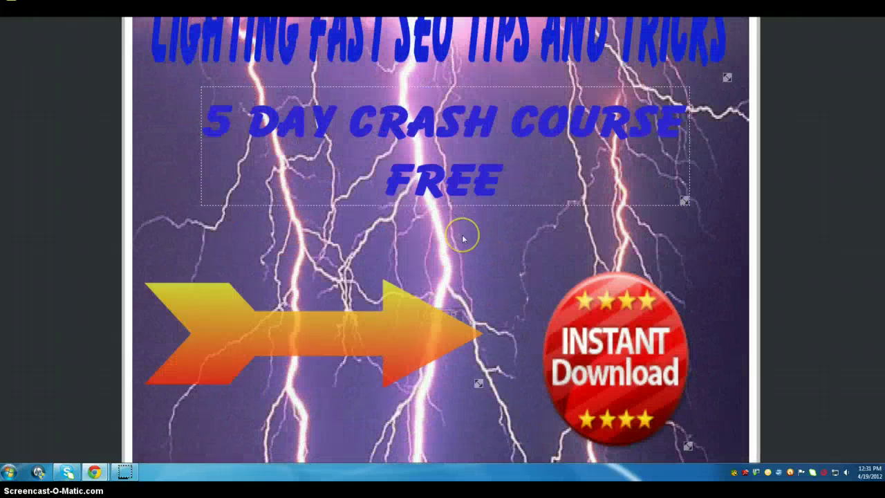
{"action": "scroll", "coordinate": [726, 172], "scroll_direction": "up", "scroll_amount": 2}
{"action": "scroll", "coordinate": [725, 122], "scroll_direction": "down", "scroll_amount": 1}
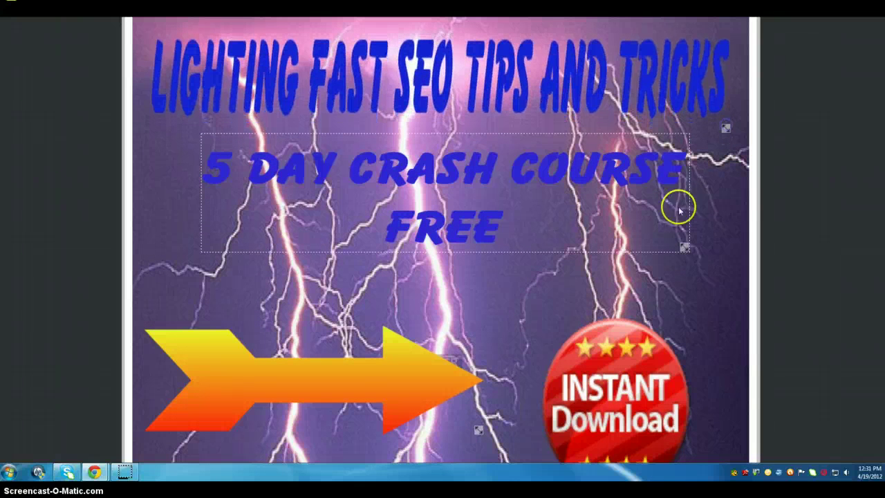
Lower the crash course text slightly, nudge the arrow right and down, and drop the byline
{"action": "left_click_drag", "start_coordinate": [684, 246], "coordinate": [681, 260]}
{"action": "scroll", "coordinate": [584, 332], "scroll_direction": "down", "scroll_amount": 3}
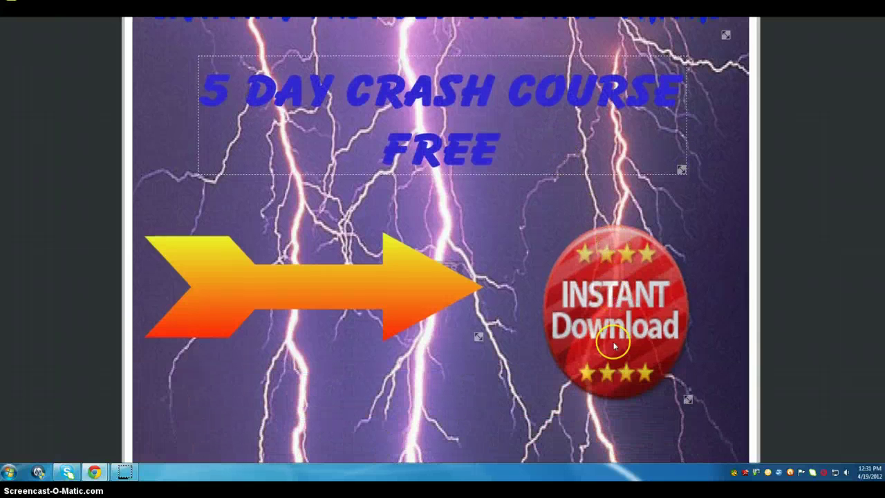
{"action": "left_click_drag", "start_coordinate": [371, 296], "coordinate": [391, 310]}
{"action": "scroll", "coordinate": [533, 411], "scroll_direction": "down", "scroll_amount": 6}
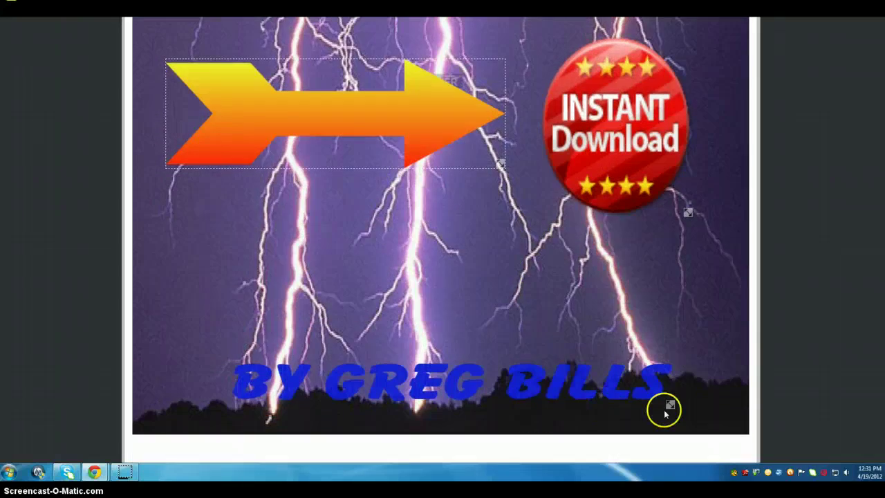
{"action": "left_click_drag", "start_coordinate": [669, 405], "coordinate": [669, 429]}
{"action": "scroll", "coordinate": [550, 352], "scroll_direction": "up", "scroll_amount": 12}
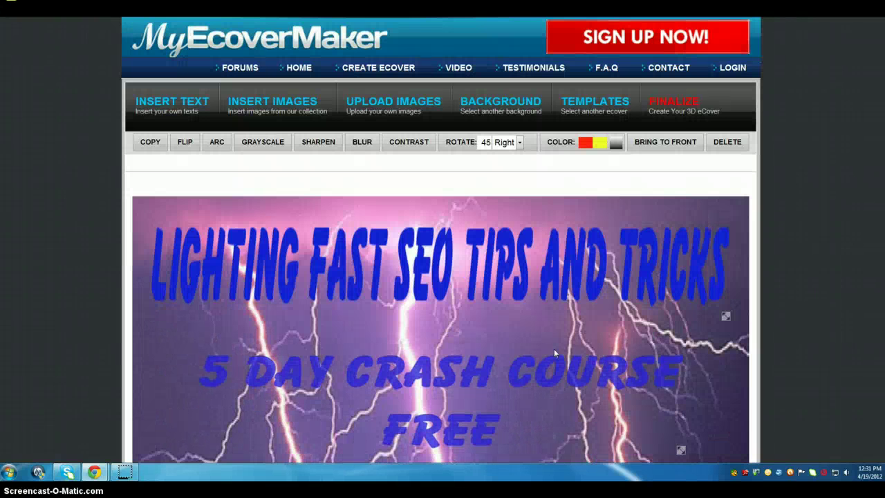
Generate the 3D paperback stack ecover and shrink it to 305 × 271 px
{"action": "left_click", "coordinate": [674, 101]}
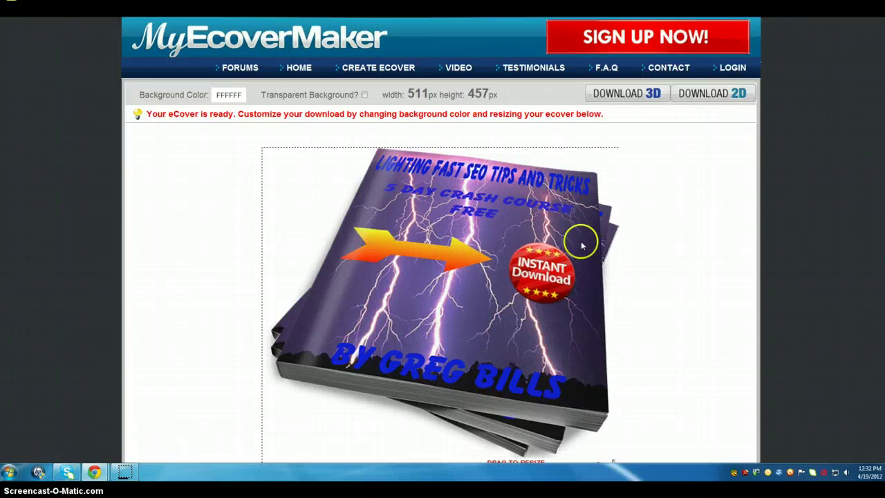
{"action": "scroll", "coordinate": [581, 205], "scroll_direction": "down", "scroll_amount": 2}
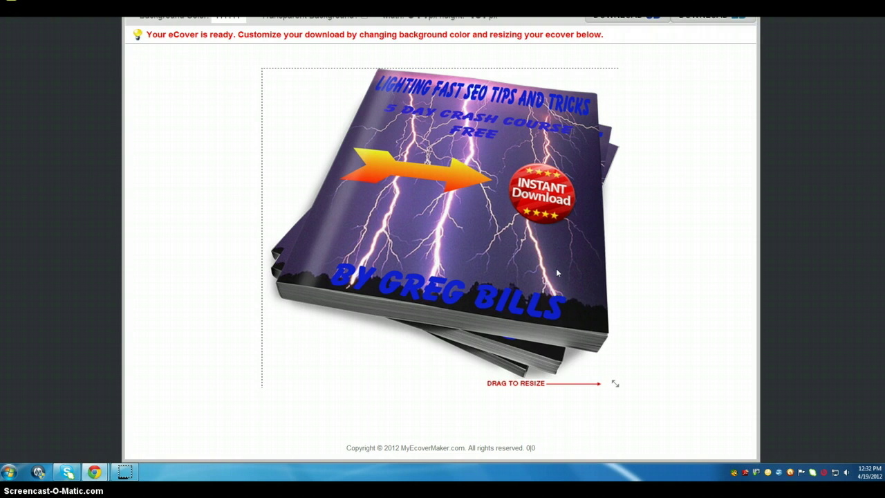
{"action": "scroll", "coordinate": [556, 272], "scroll_direction": "up", "scroll_amount": 2}
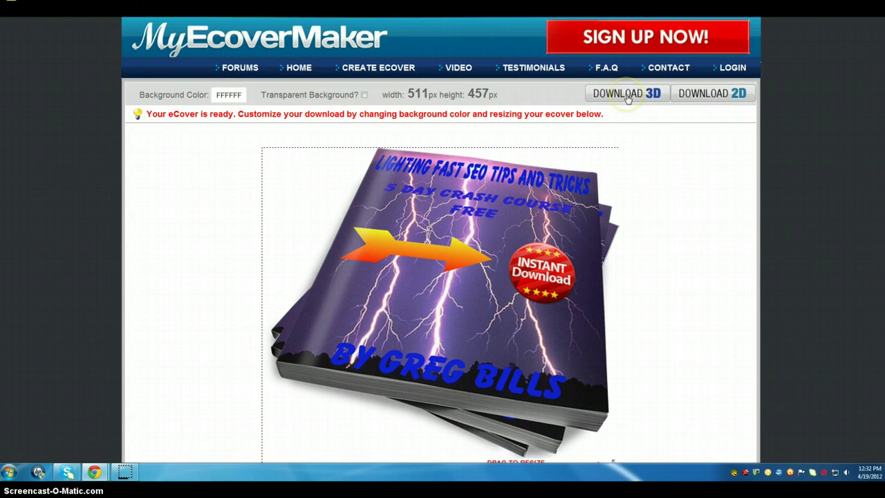
{"action": "scroll", "coordinate": [548, 243], "scroll_direction": "down", "scroll_amount": 2}
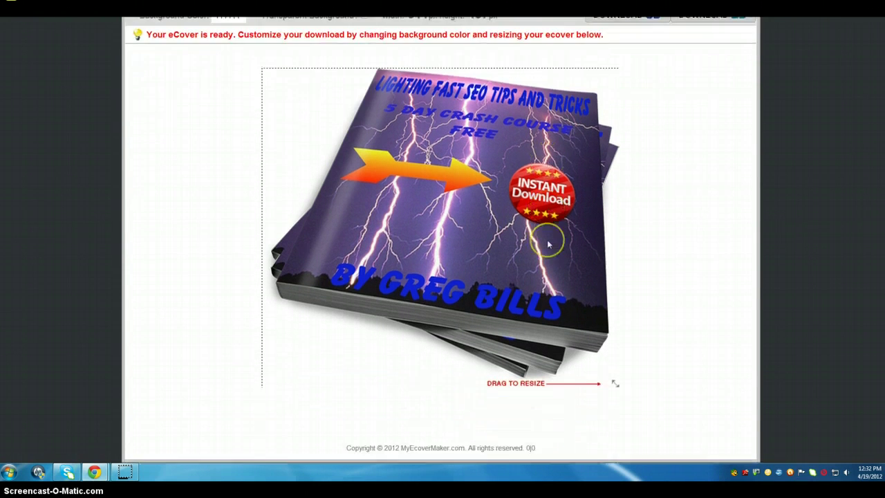
{"action": "scroll", "coordinate": [548, 243], "scroll_direction": "up", "scroll_amount": 2}
{"action": "scroll", "coordinate": [548, 243], "scroll_direction": "down", "scroll_amount": 2}
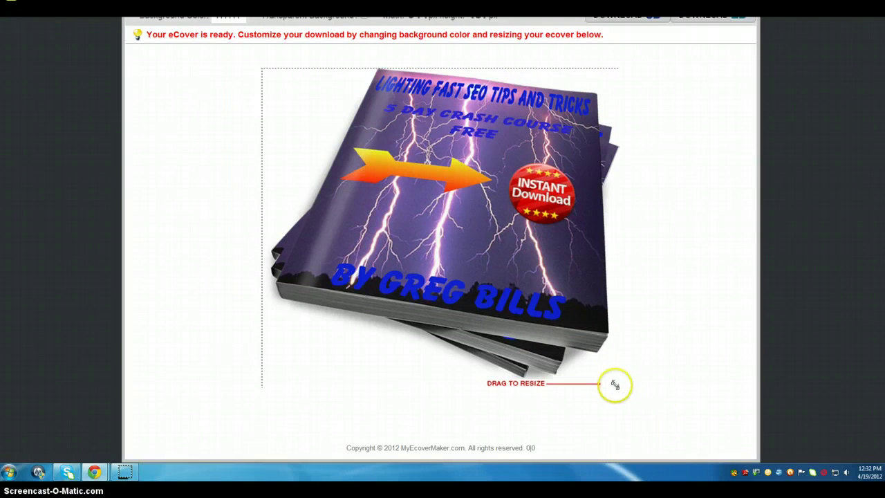
{"action": "left_click_drag", "start_coordinate": [615, 385], "coordinate": [512, 255]}
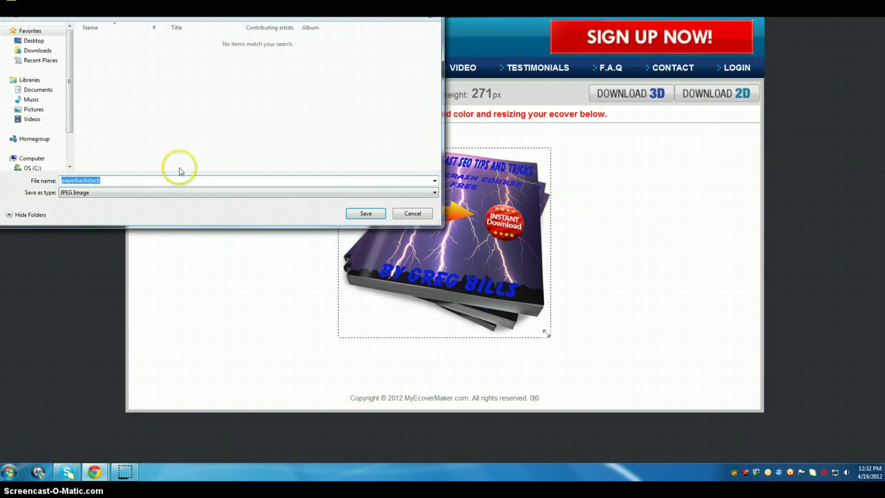
Save the ecover to the Desktop as paperbackstack.jpg and bring up its download options
{"action": "left_click", "coordinate": [37, 43]}
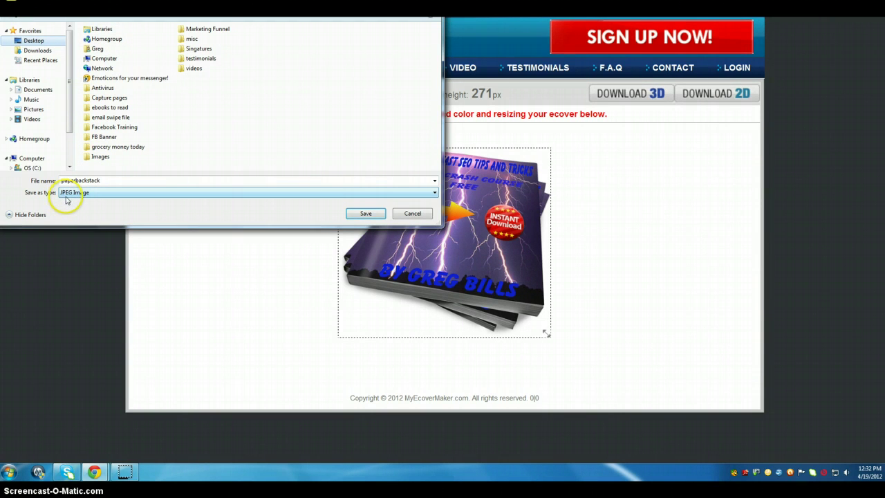
{"action": "left_click", "coordinate": [364, 214]}
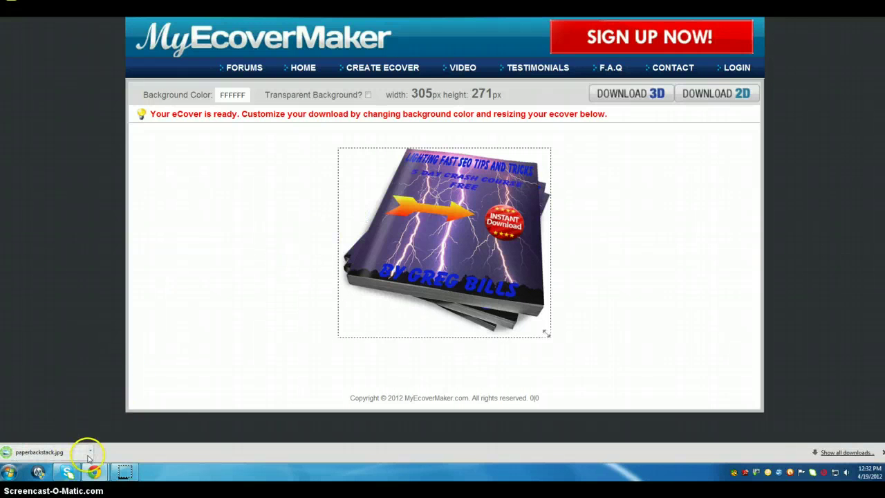
{"action": "left_click", "coordinate": [90, 452]}
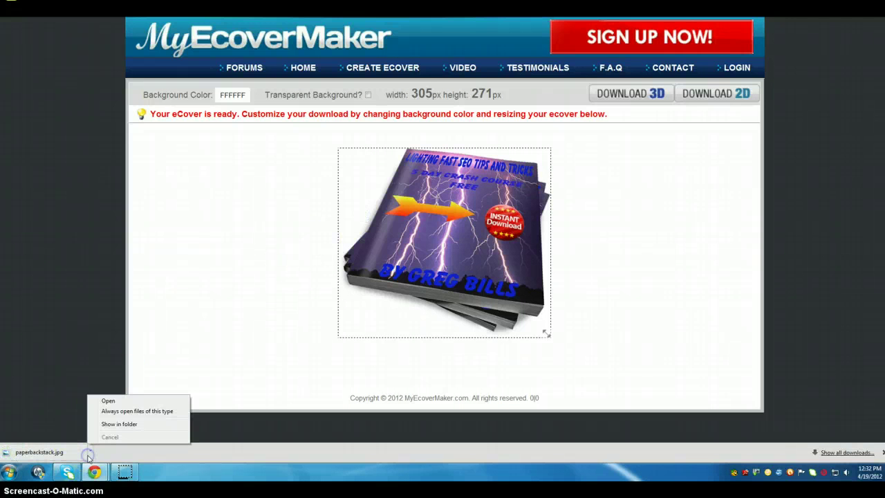
View paperbackstack.jpg in Windows Photo Viewer, then close the viewer
{"action": "left_click", "coordinate": [109, 401]}
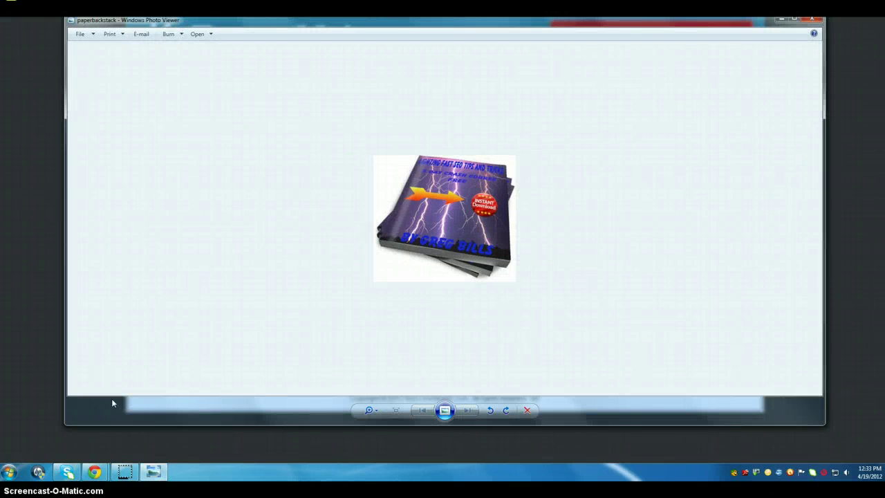
{"action": "left_click", "coordinate": [189, 352]}
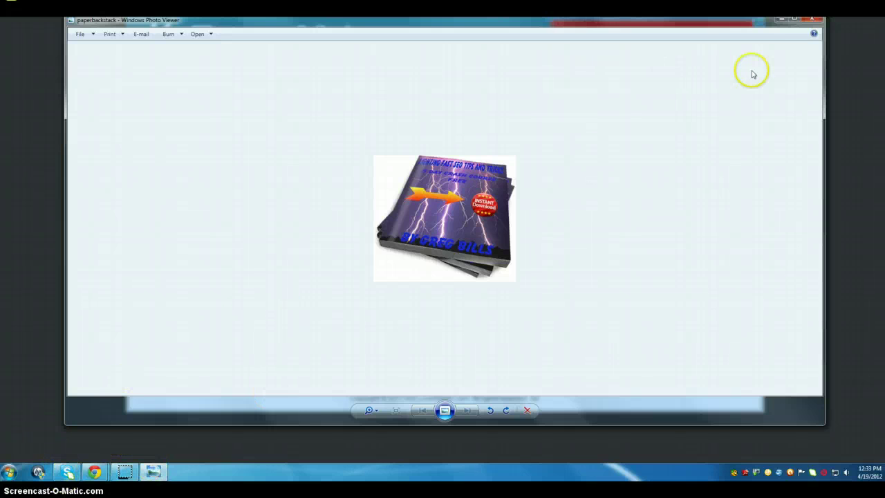
{"action": "left_click", "coordinate": [813, 19]}
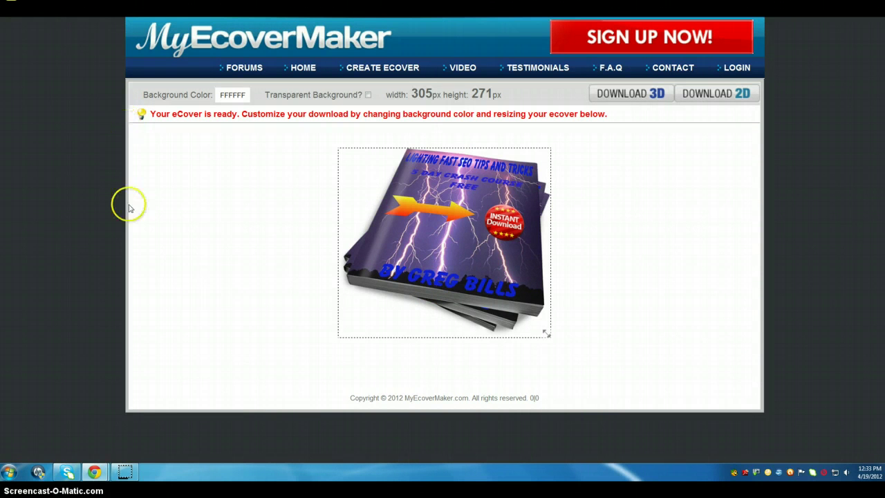
Switch from the ecover maker to the Marketing Funnel blog's Chrome window
{"action": "mouse_move", "coordinate": [95, 471]}
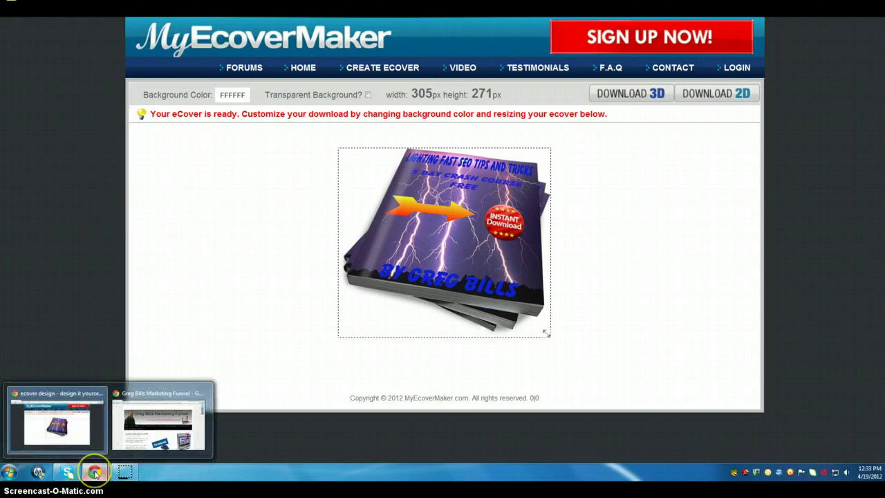
{"action": "mouse_move", "coordinate": [145, 433]}
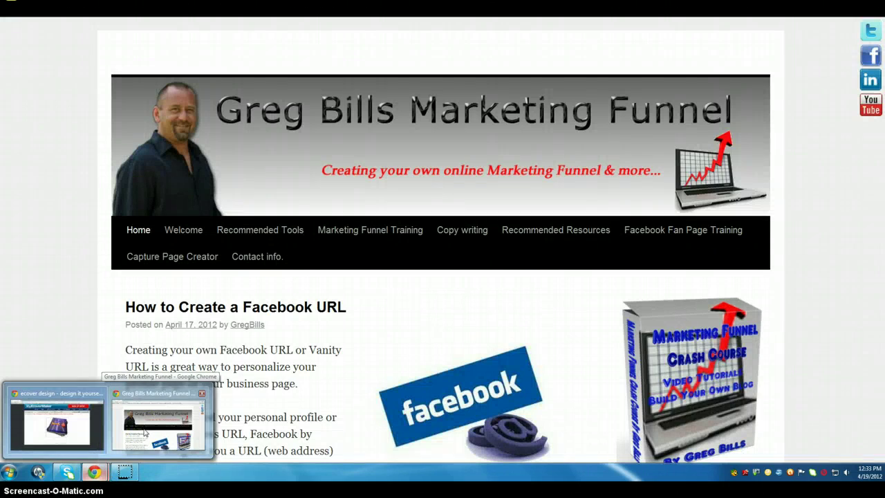
{"action": "left_click", "coordinate": [145, 434]}
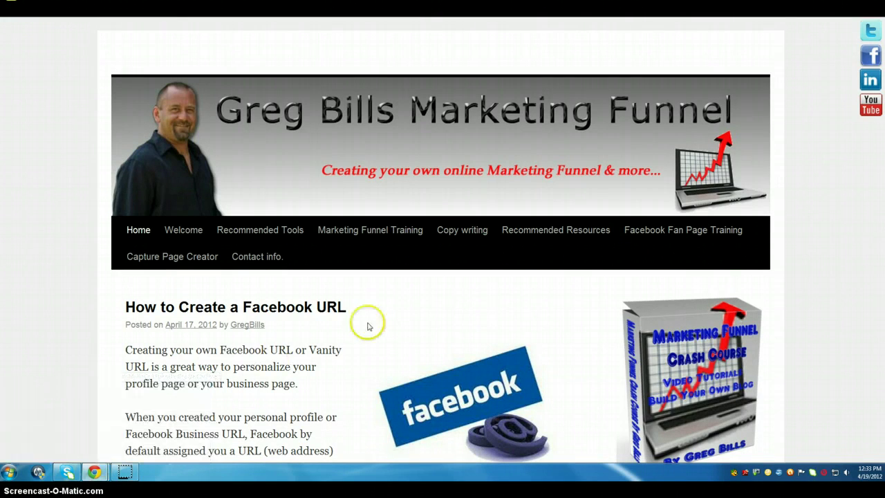
Look through the blog's posts, ending at the top with 'How to Create a Facebook URL'
{"action": "scroll", "coordinate": [383, 317], "scroll_direction": "down", "scroll_amount": 10}
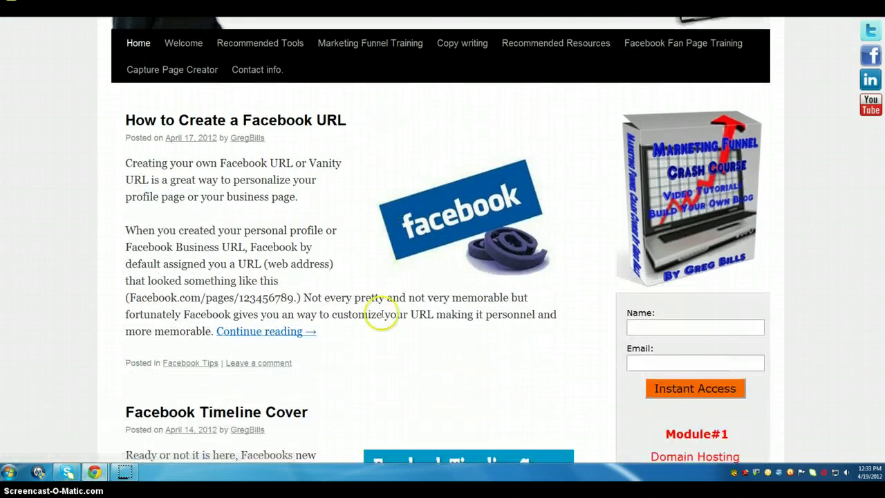
{"action": "scroll", "coordinate": [382, 317], "scroll_direction": "down", "scroll_amount": 15}
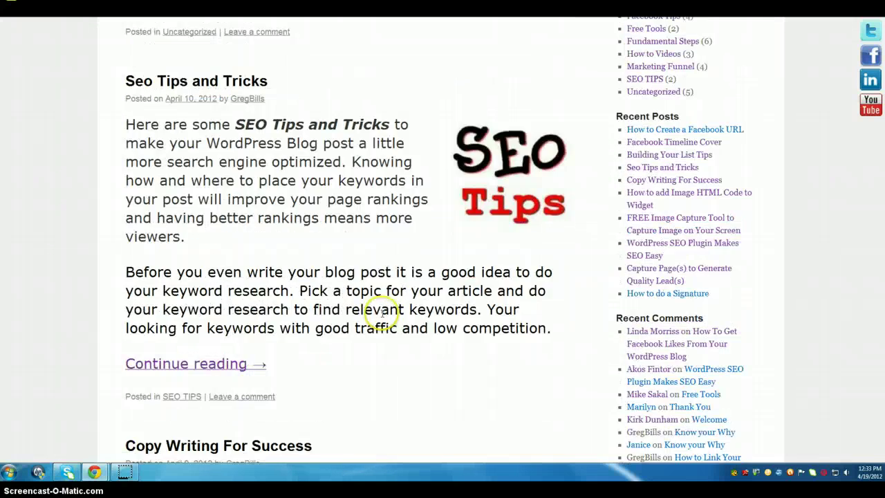
{"action": "scroll", "coordinate": [382, 317], "scroll_direction": "down", "scroll_amount": 3}
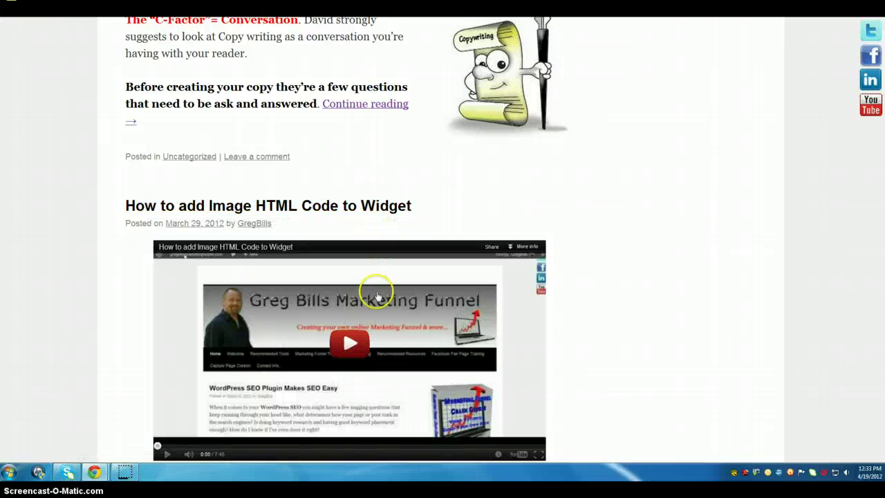
{"action": "scroll", "coordinate": [375, 292], "scroll_direction": "up", "scroll_amount": 3}
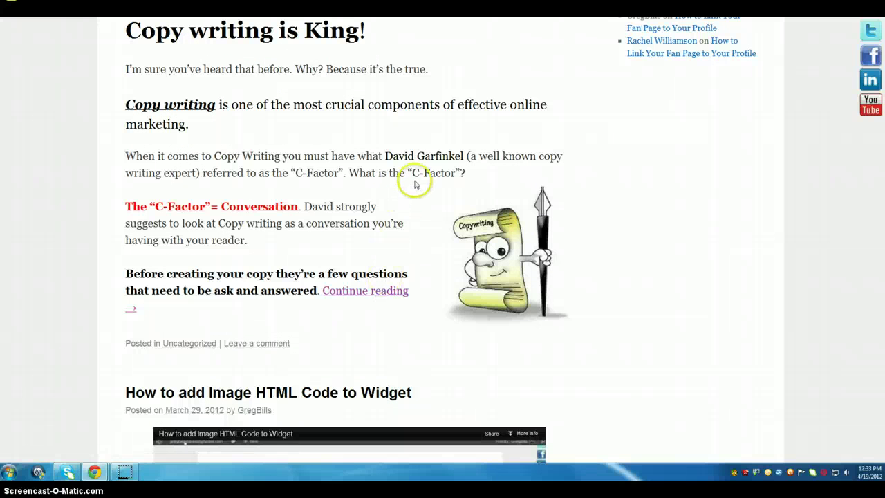
{"action": "scroll", "coordinate": [283, 336], "scroll_direction": "down", "scroll_amount": 3}
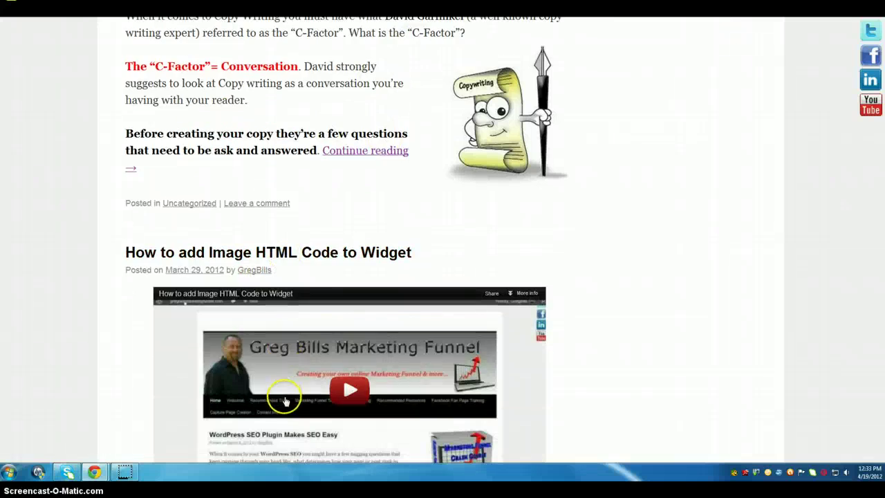
{"action": "scroll", "coordinate": [283, 395], "scroll_direction": "up", "scroll_amount": 10}
{"action": "scroll", "coordinate": [285, 399], "scroll_direction": "up", "scroll_amount": 15}
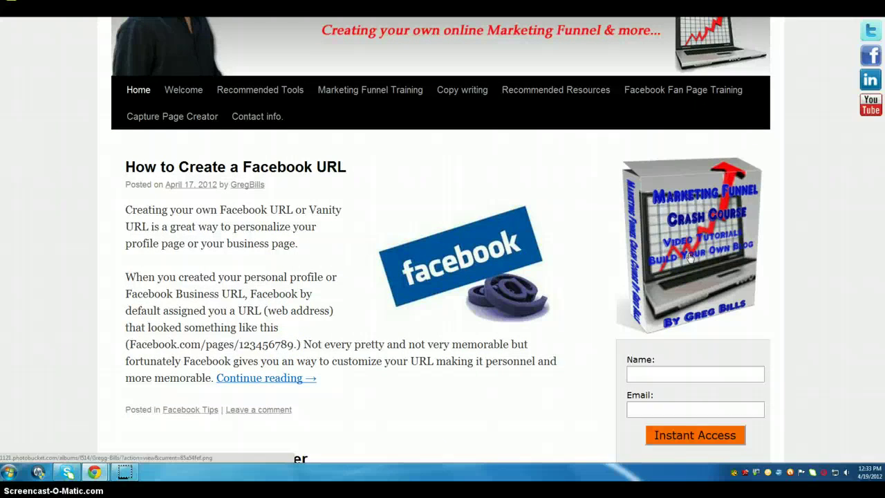
{"action": "scroll", "coordinate": [689, 257], "scroll_direction": "down", "scroll_amount": 15}
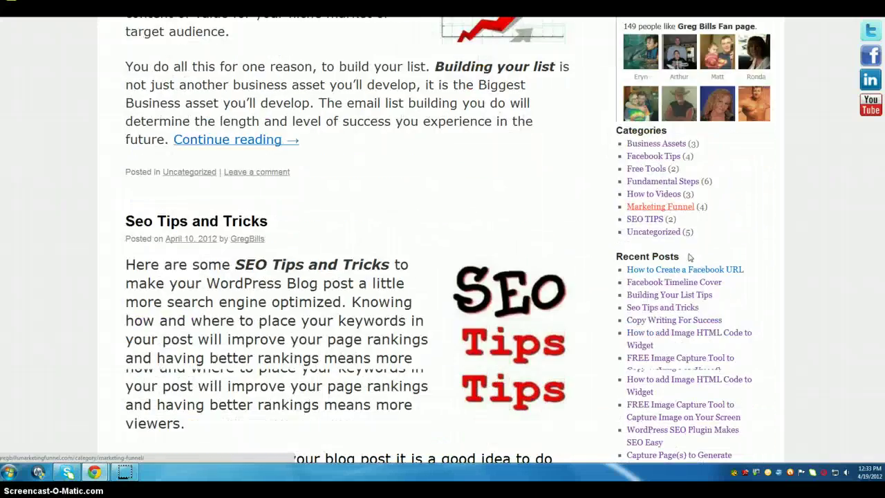
{"action": "scroll", "coordinate": [687, 257], "scroll_direction": "down", "scroll_amount": 9}
{"action": "scroll", "coordinate": [688, 257], "scroll_direction": "up", "scroll_amount": 1}
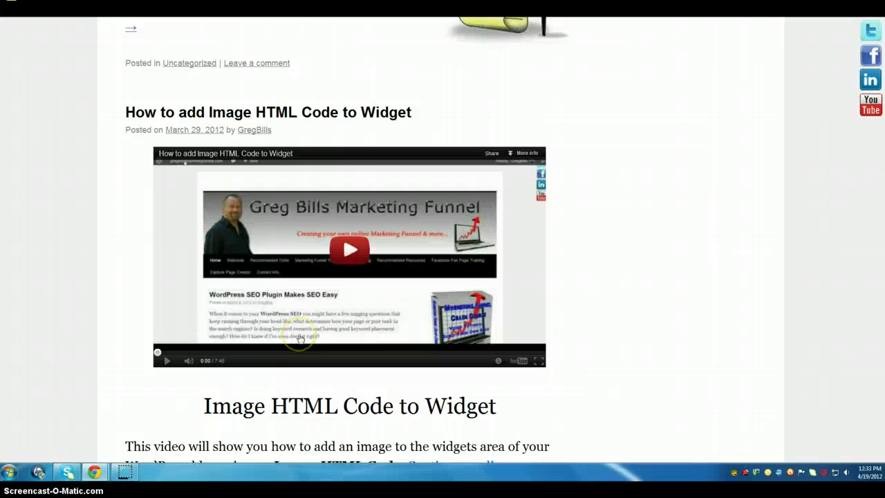
{"action": "scroll", "coordinate": [300, 337], "scroll_direction": "up", "scroll_amount": 15}
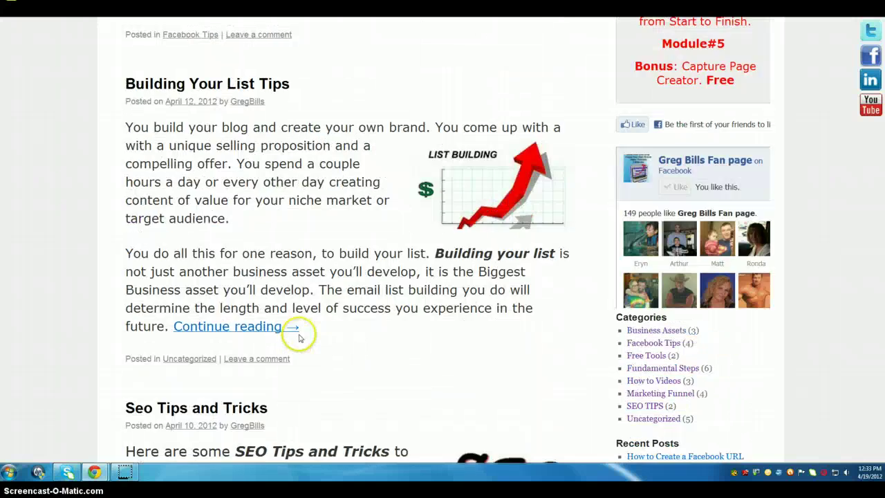
{"action": "scroll", "coordinate": [300, 337], "scroll_direction": "up", "scroll_amount": 6}
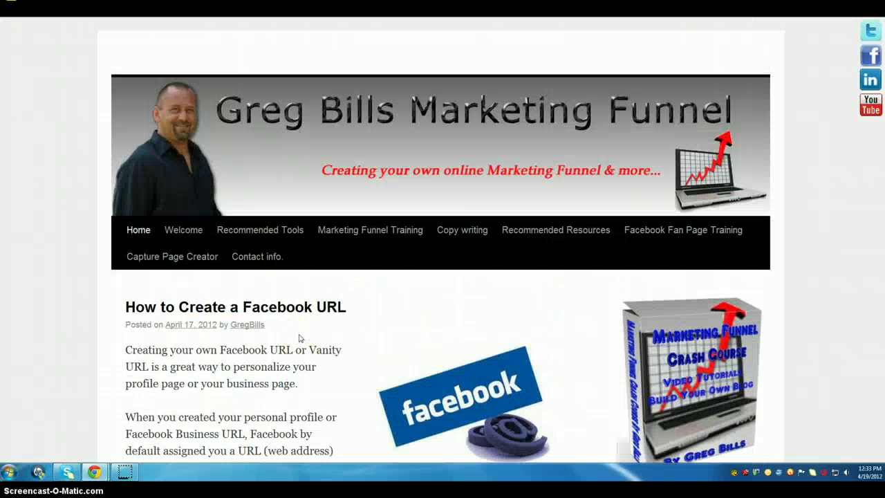